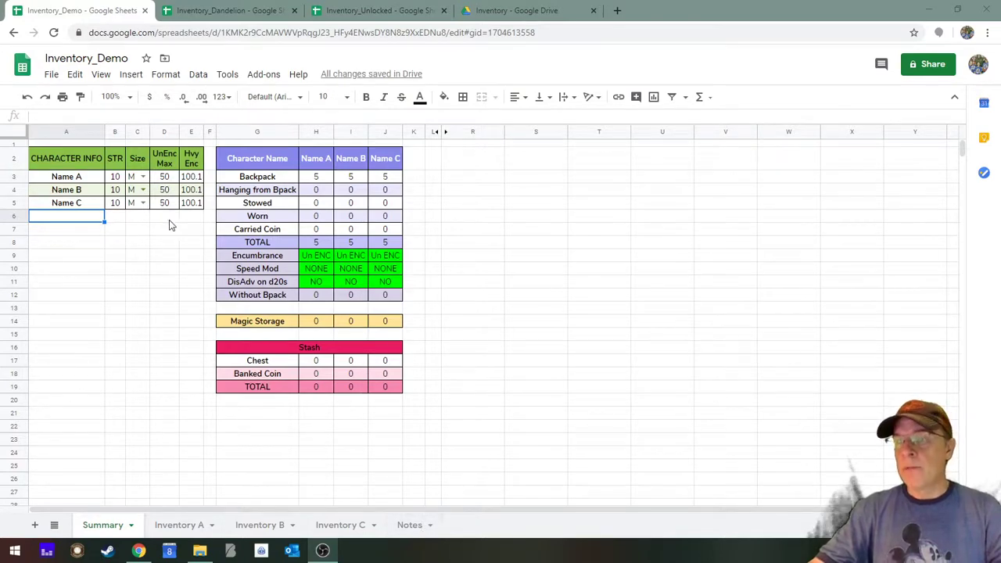
Name the first character Dandelion in the character info table and set its STR to 8, keeping size M
left_click(87, 178)
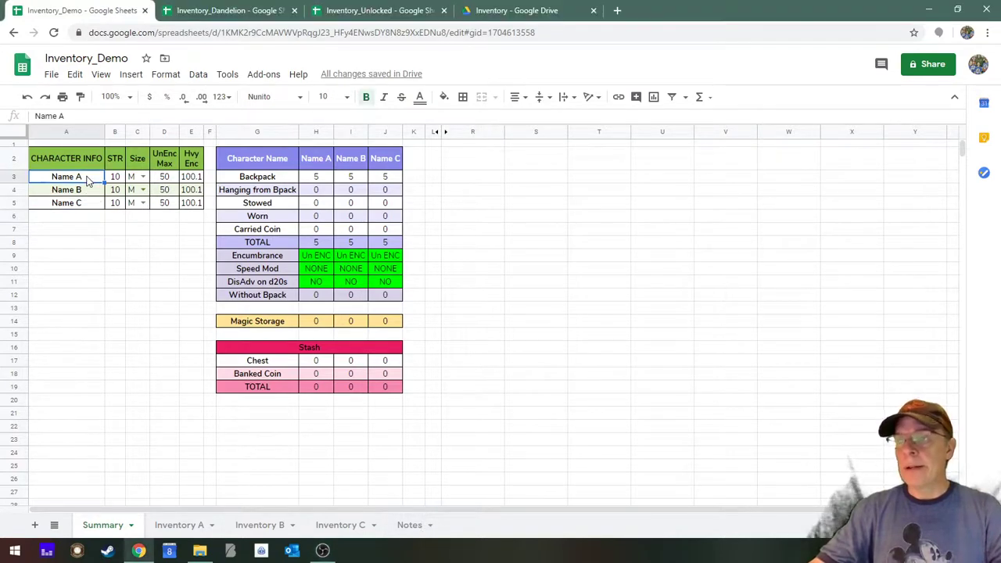
type("Dandelion")
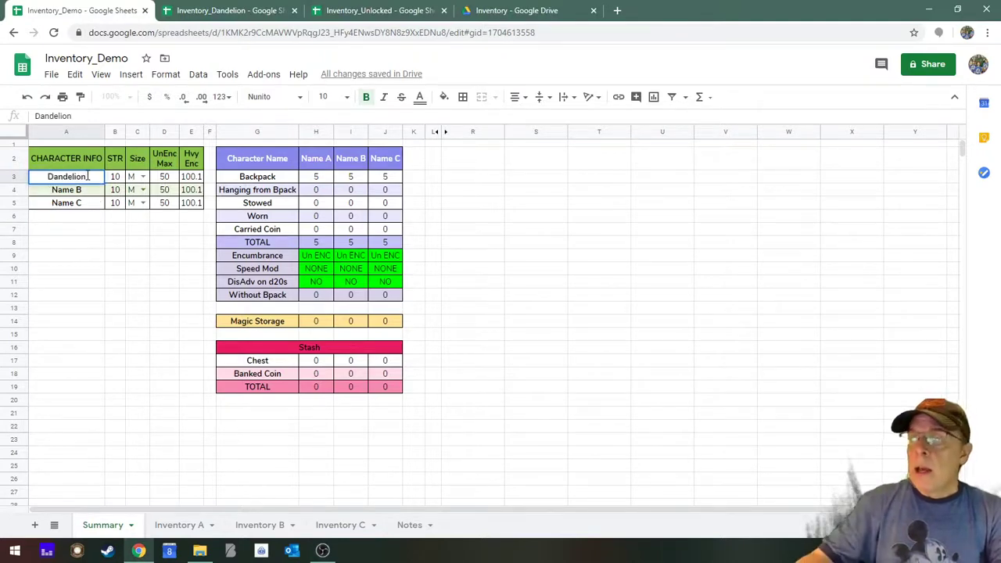
left_click(121, 179)
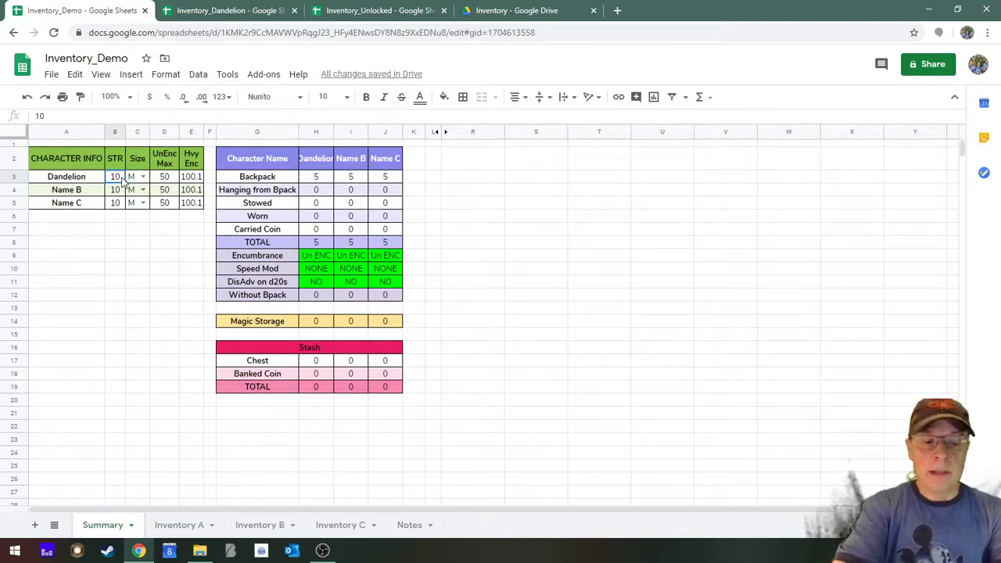
type("8")
key("Tab")
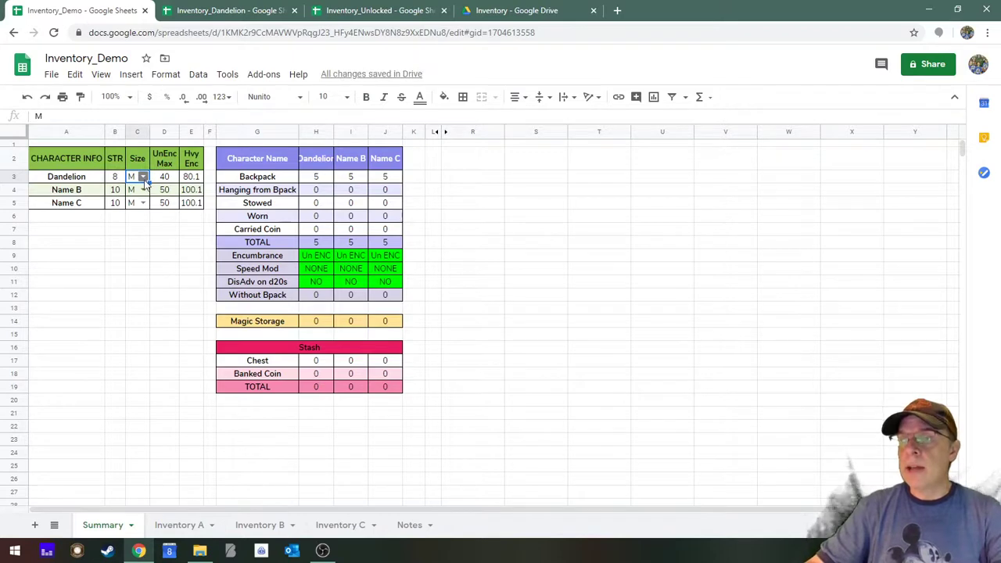
left_click(144, 177)
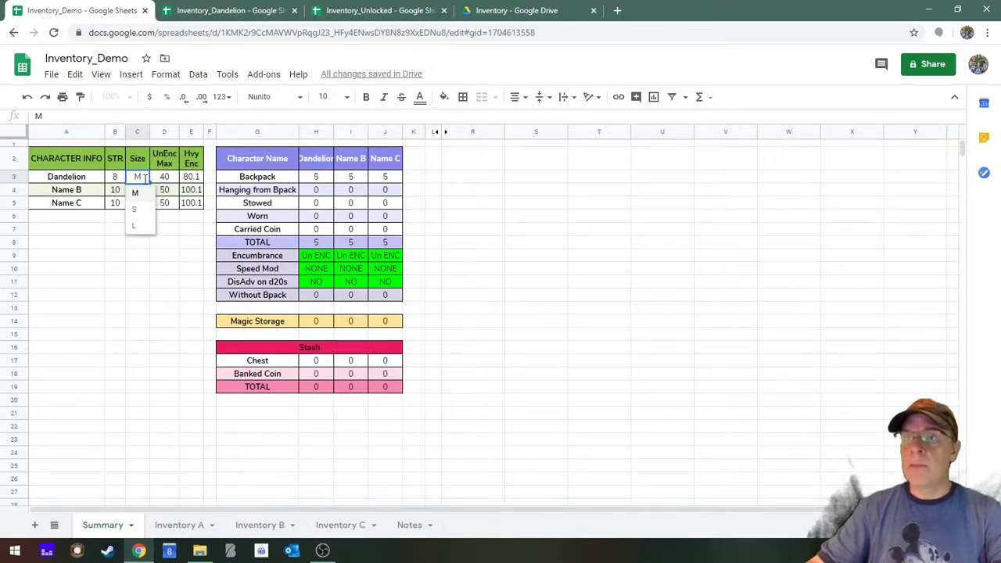
left_click(157, 296)
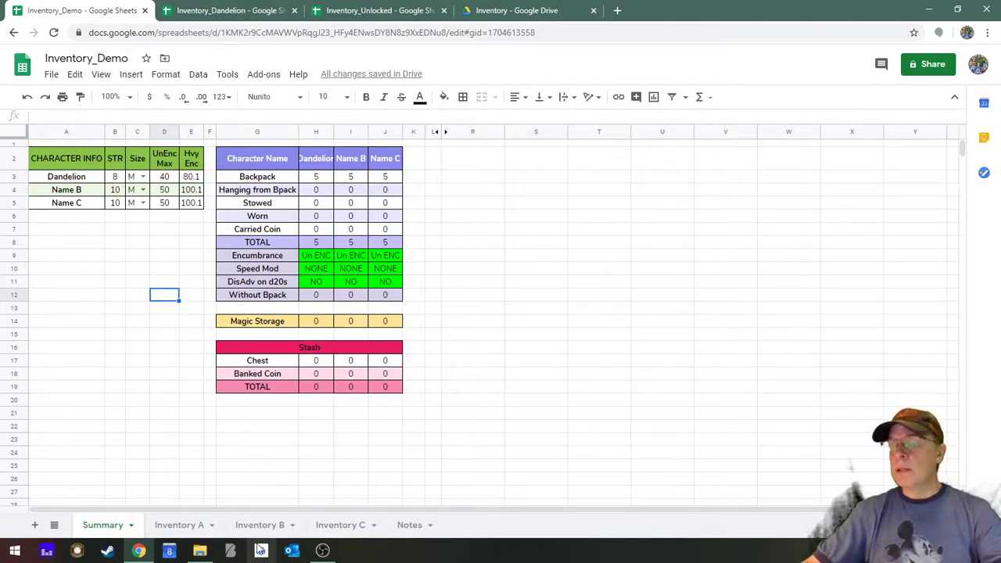
Look through the three characters' inventory sheets and examine the container notes, including the backpack, belt pouch and quiver entries
left_click(179, 523)
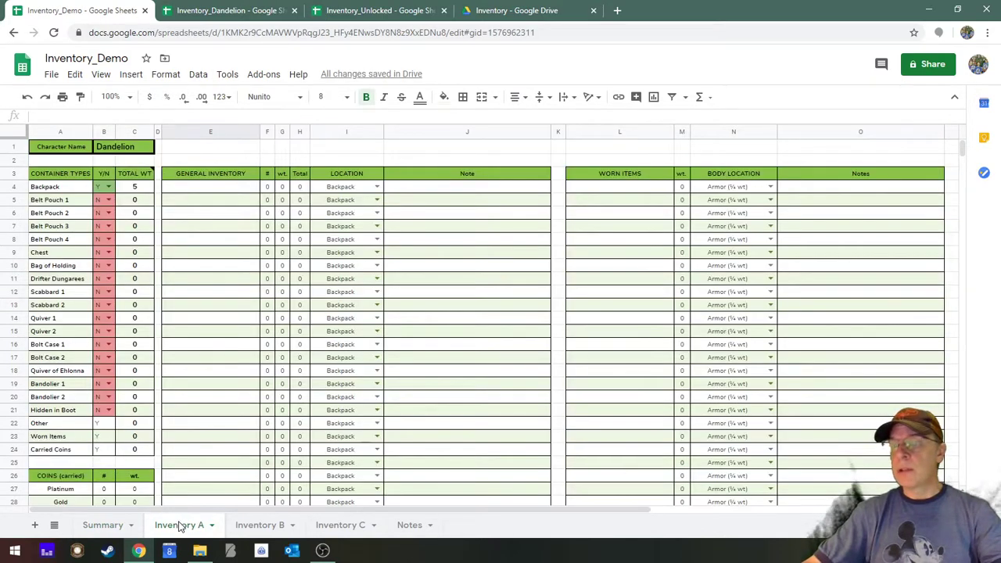
left_click(100, 530)
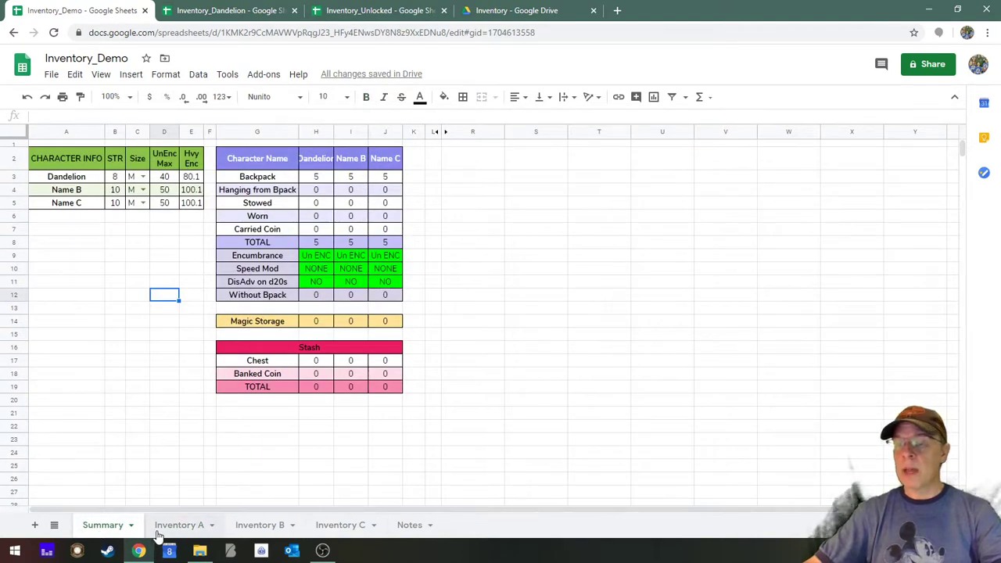
left_click(189, 533)
left_click(260, 533)
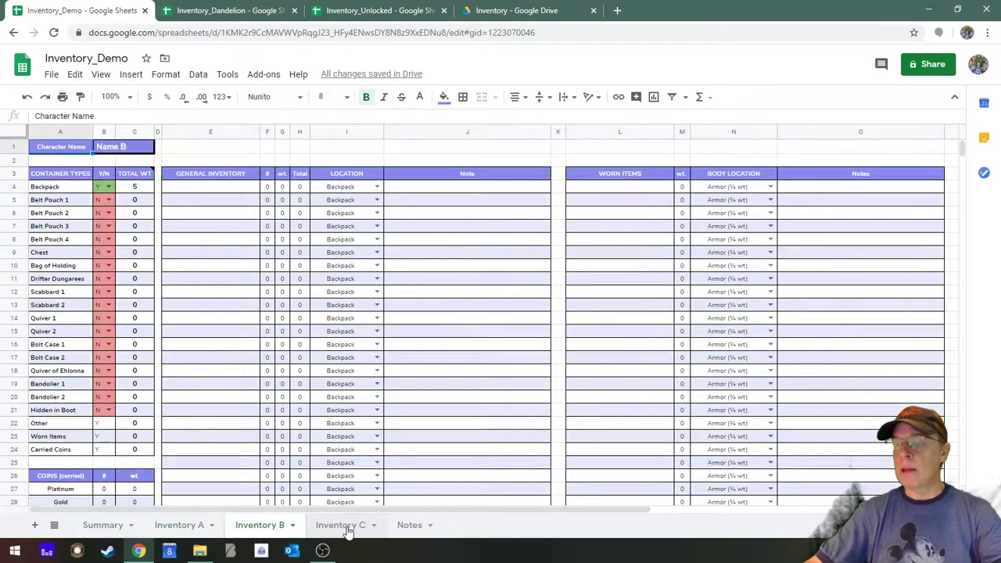
left_click(345, 534)
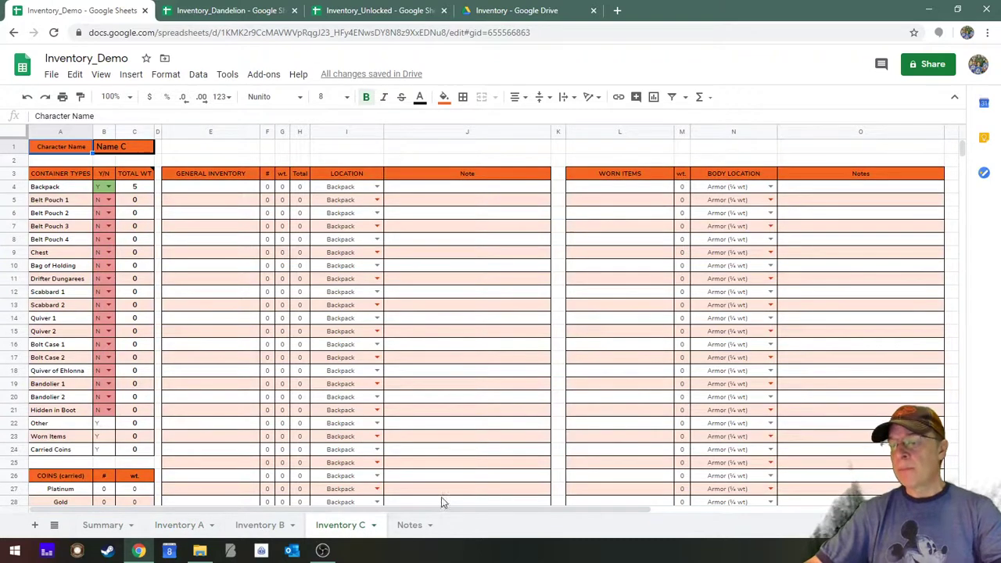
left_click(410, 530)
scroll(352, 242, "up", 1)
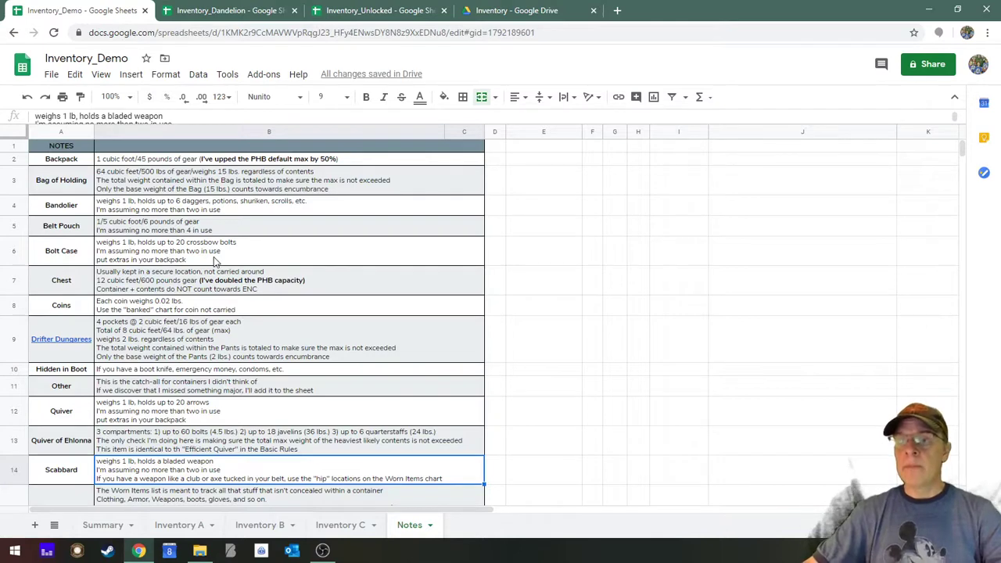
left_click(206, 229)
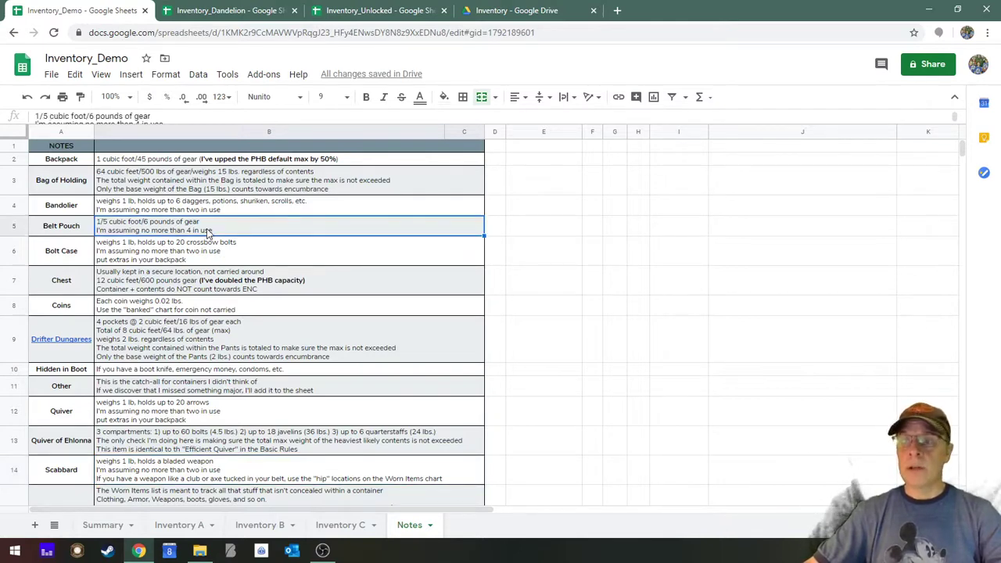
left_click(172, 161)
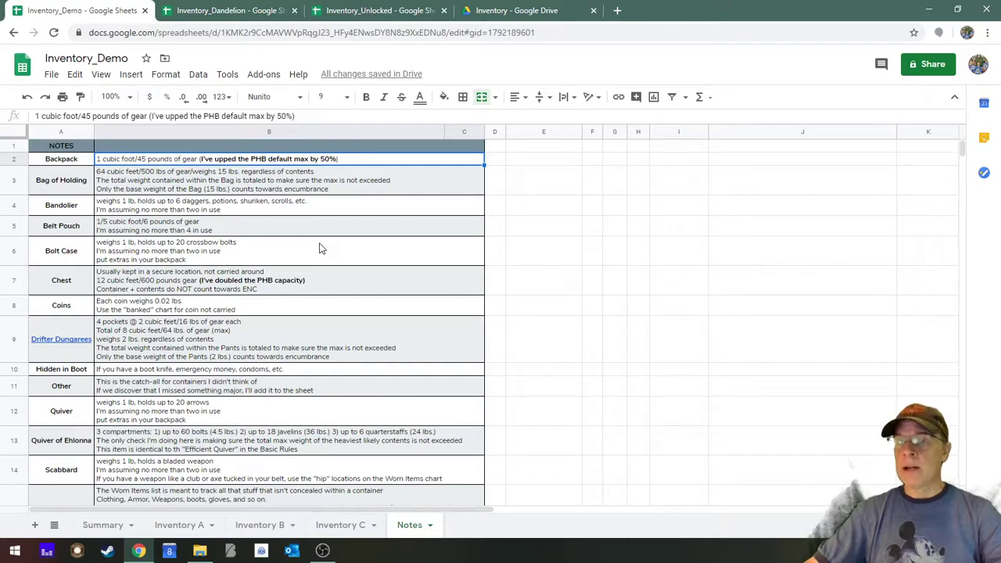
left_click(190, 414)
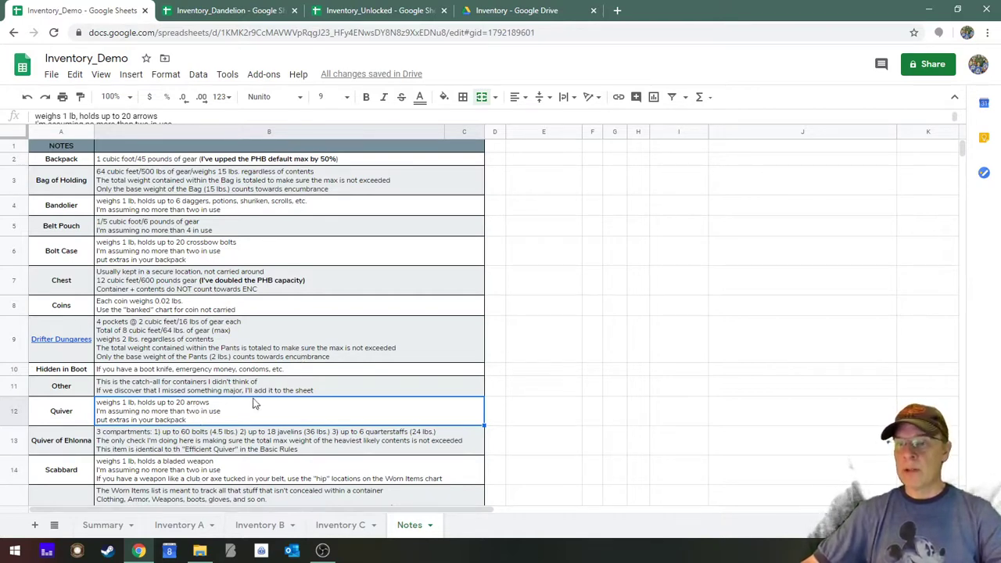
left_click(102, 524)
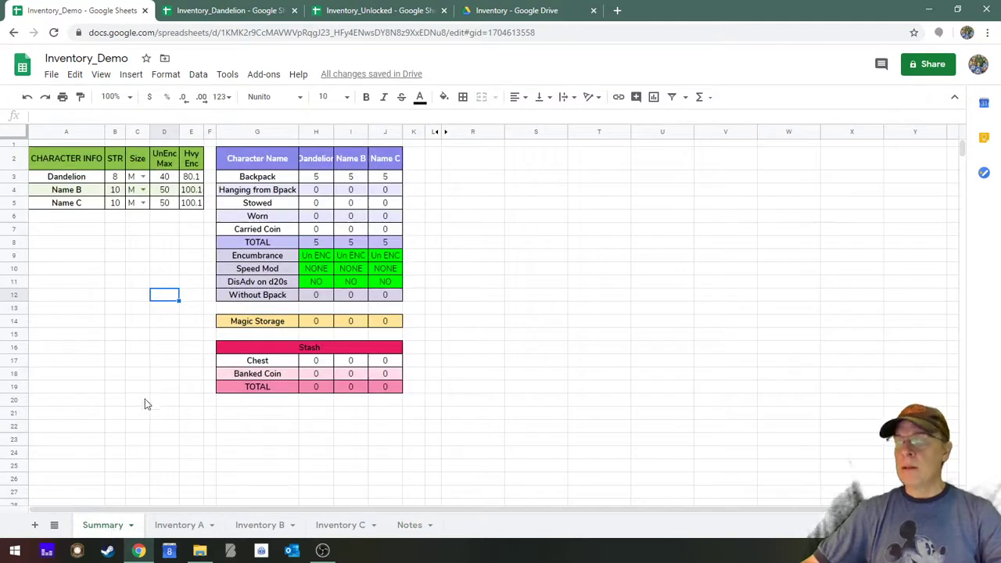
Mark Belt Pouch 1, Scabbard 1 and Quiver 1 as Y in the container list on the Inventory A sheet
left_click(175, 529)
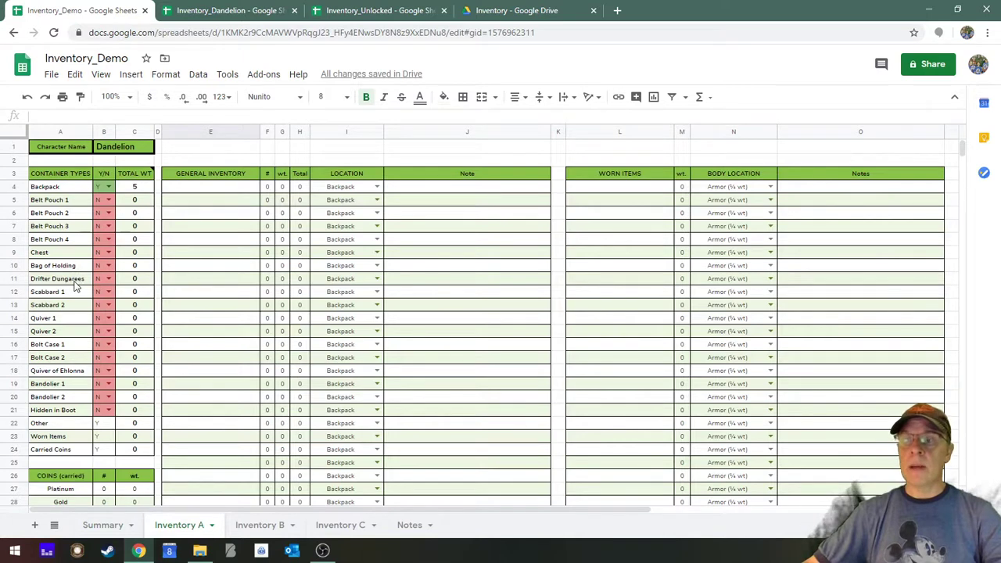
left_click(134, 190)
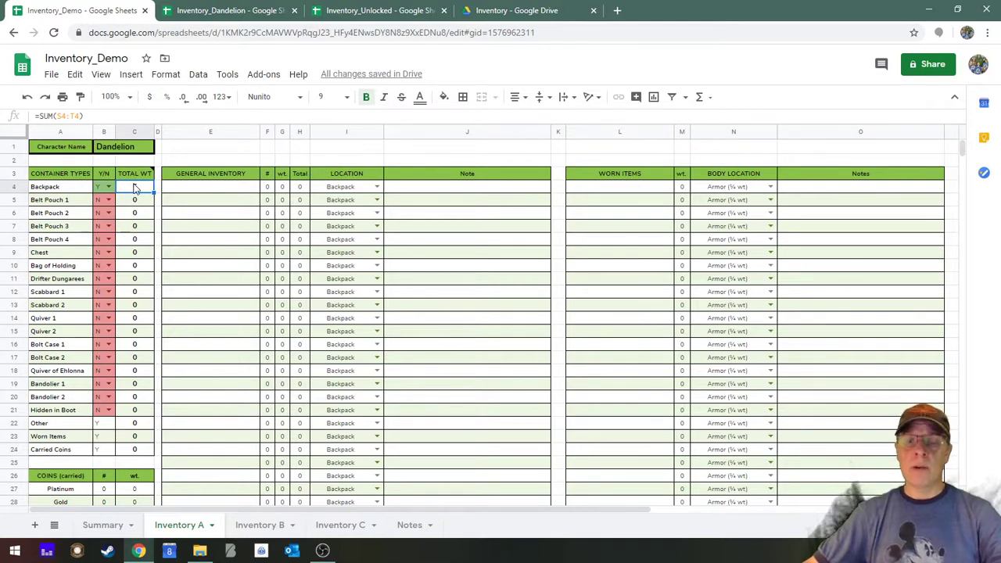
left_click(109, 200)
left_click(109, 233)
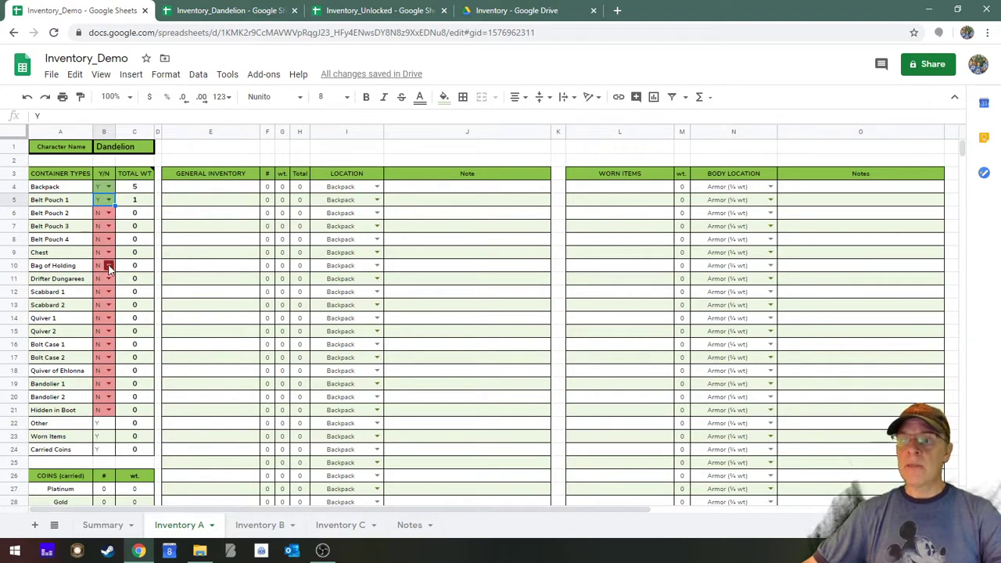
left_click(109, 291)
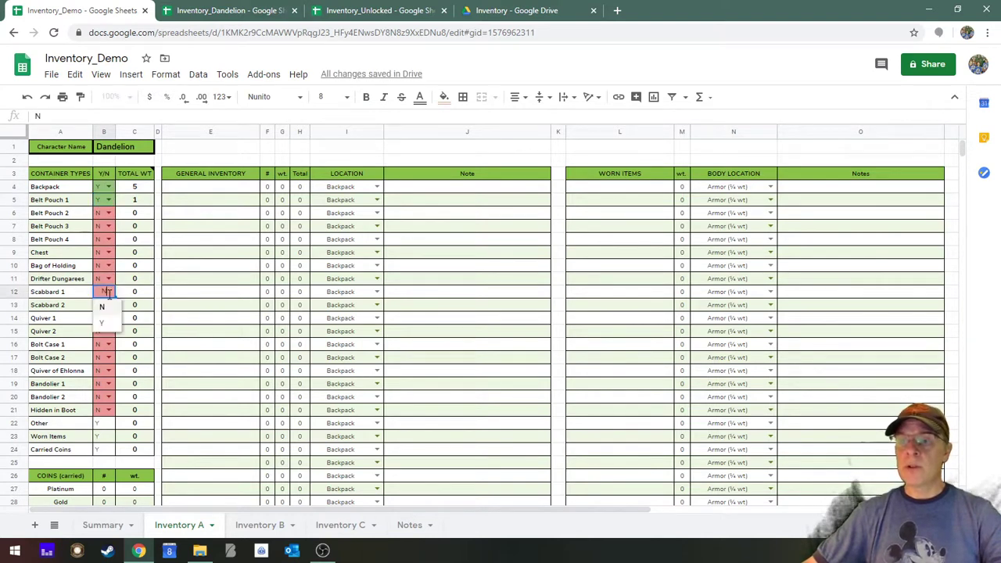
left_click(108, 325)
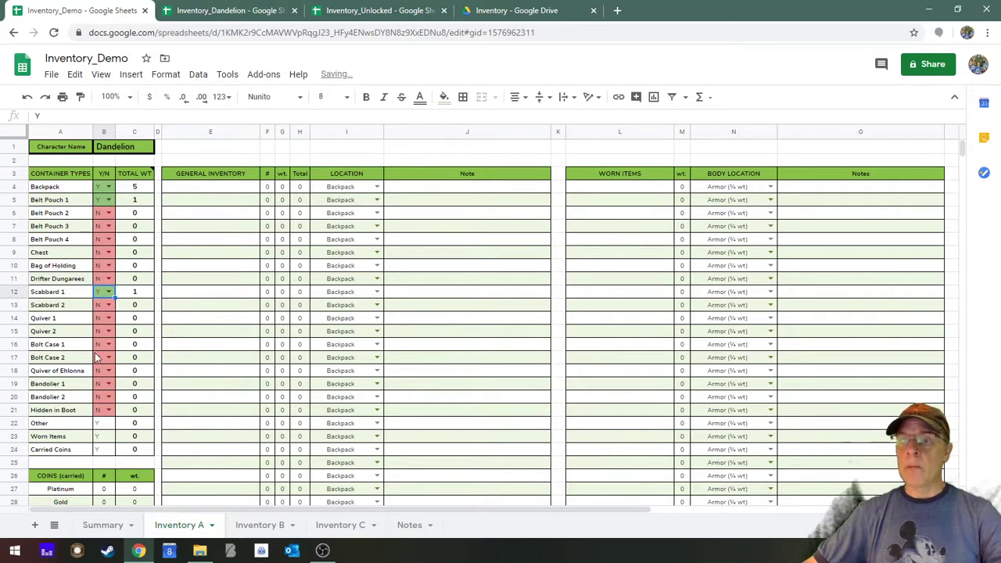
left_click(109, 319)
left_click(109, 351)
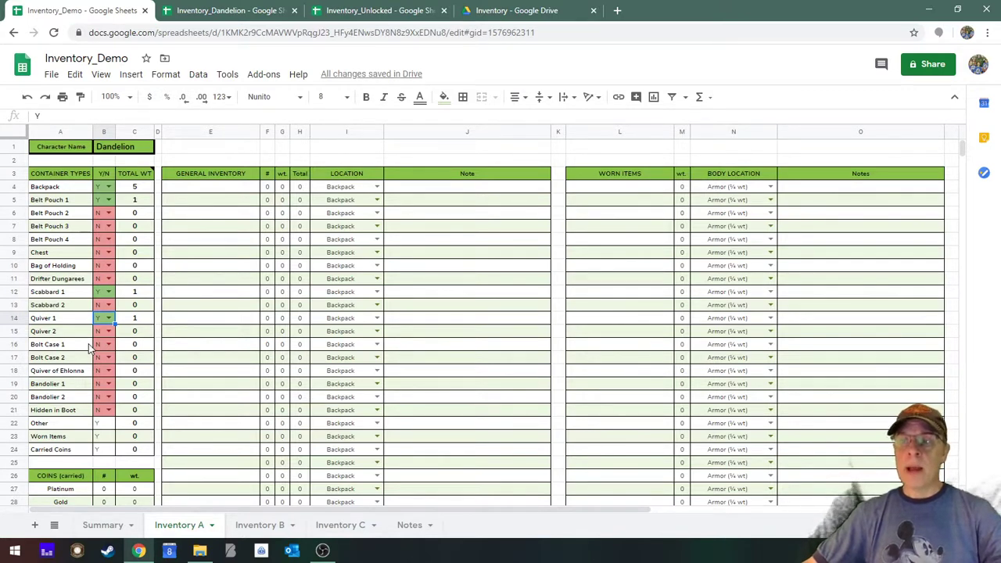
Mark Bandolier 1 as Y in Dandelion's container list
left_click(408, 525)
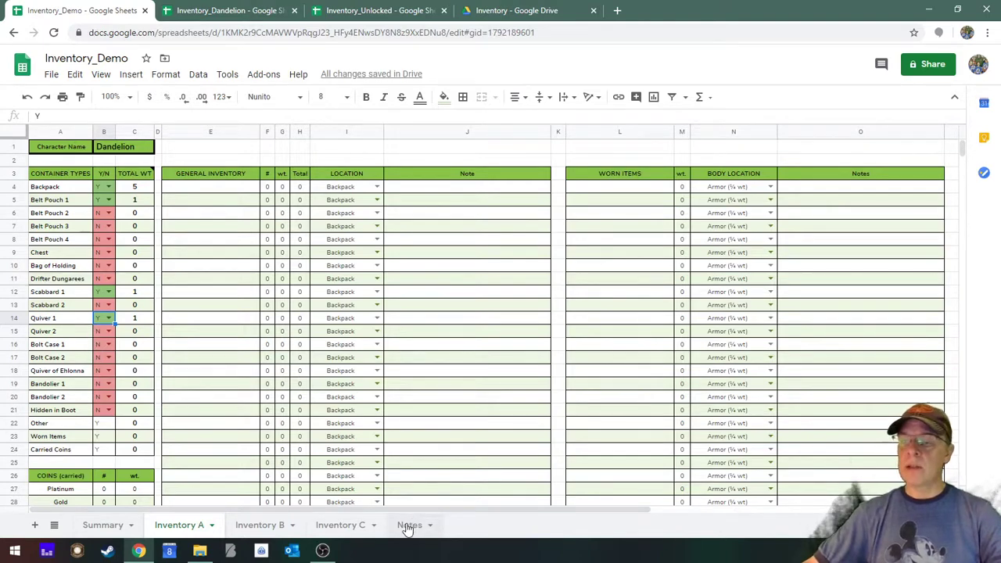
left_click(188, 529)
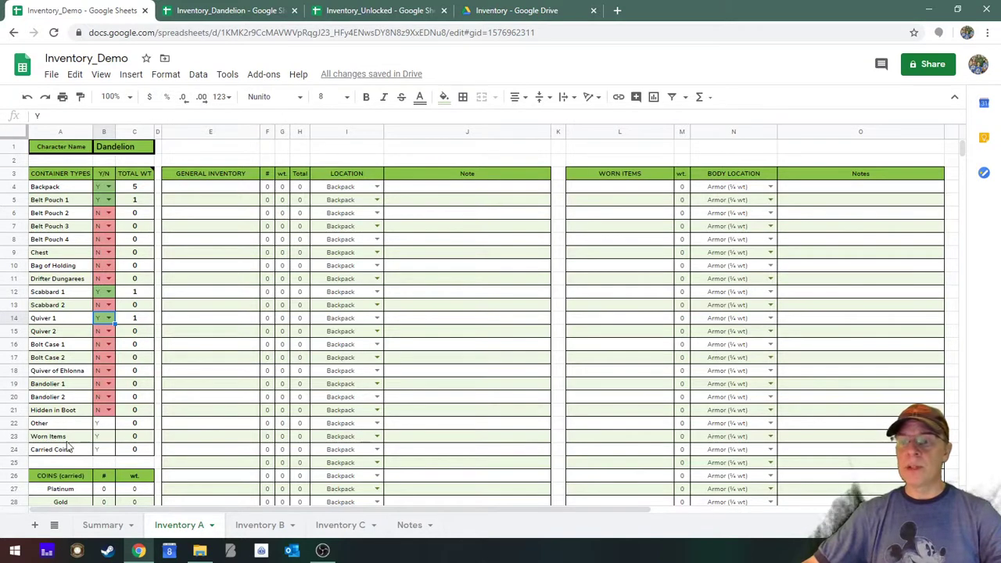
left_click(108, 385)
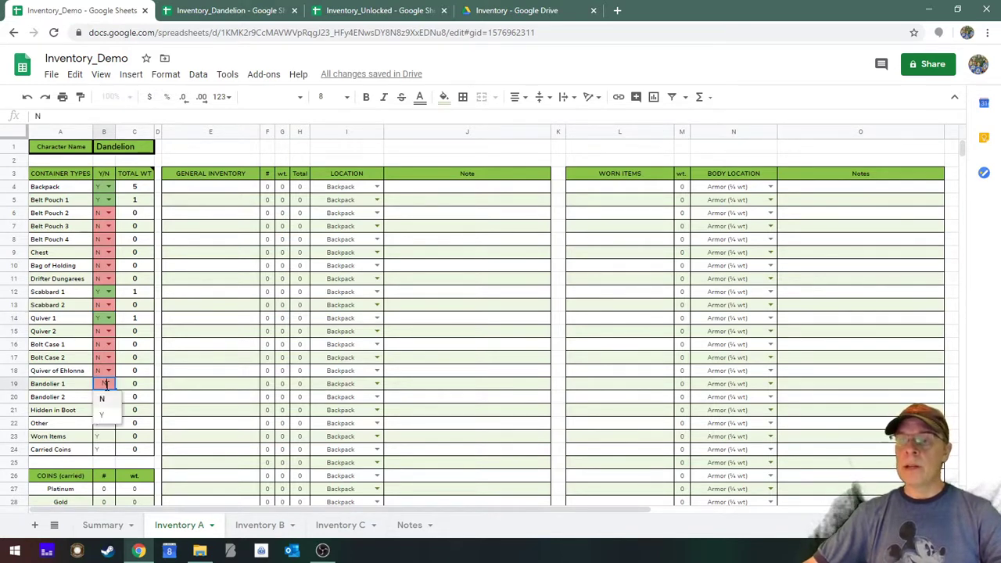
left_click(104, 399)
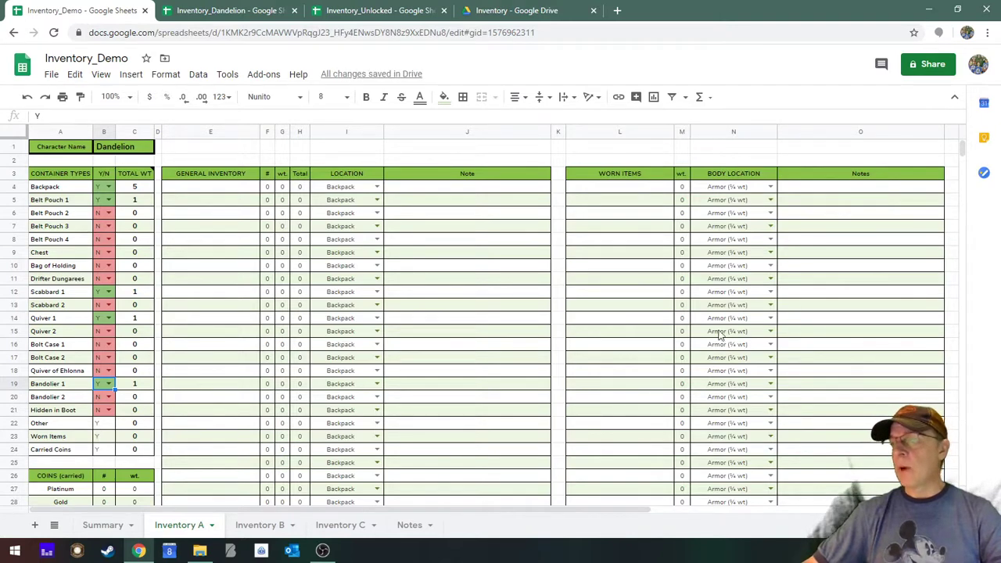
Review the carried and banked coin tables, Belt Pouch 1's weight, and Dandelion's carried total on the Summary sheet
scroll(118, 434, "down", 3)
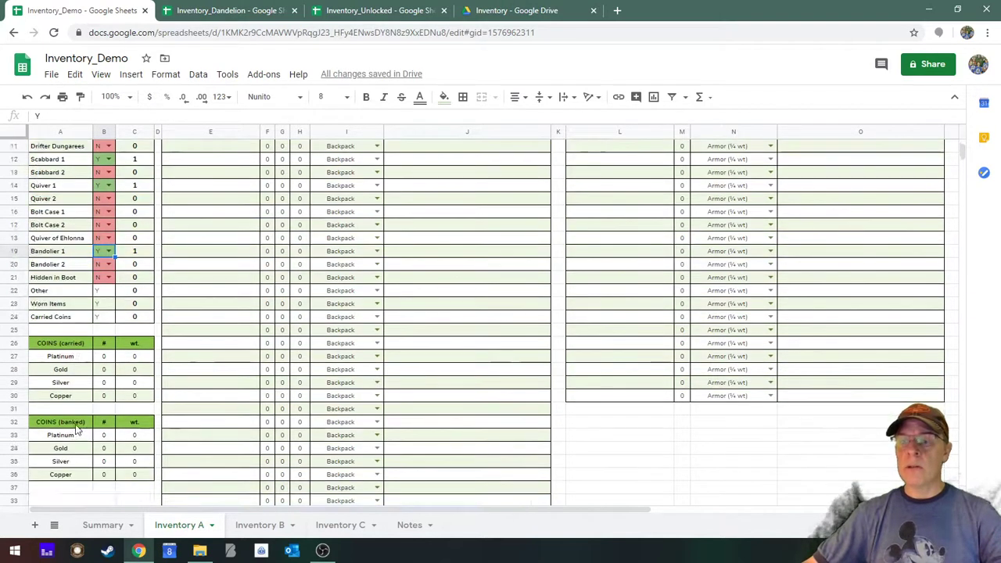
scroll(76, 429, "up", 4)
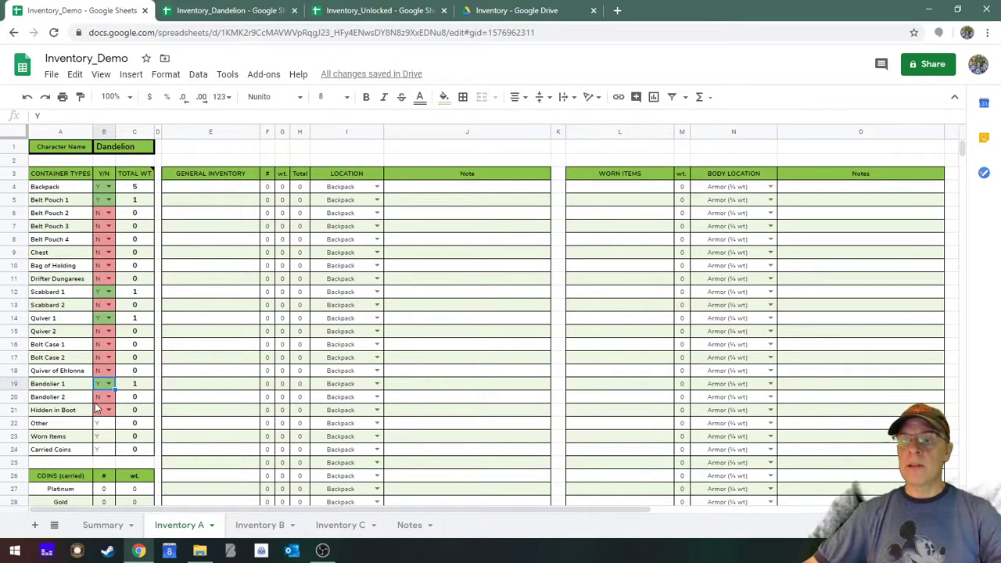
left_click(140, 200)
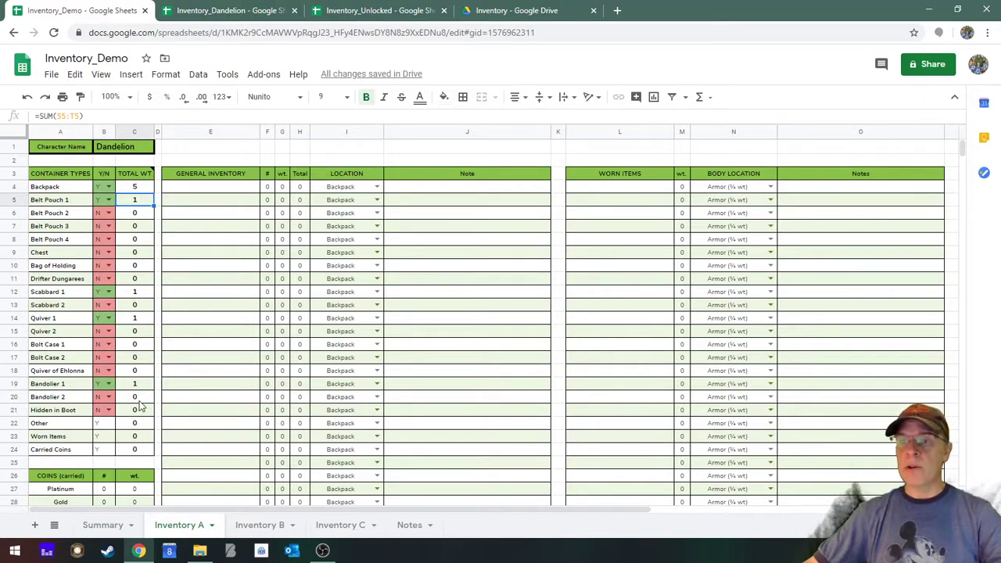
left_click(102, 526)
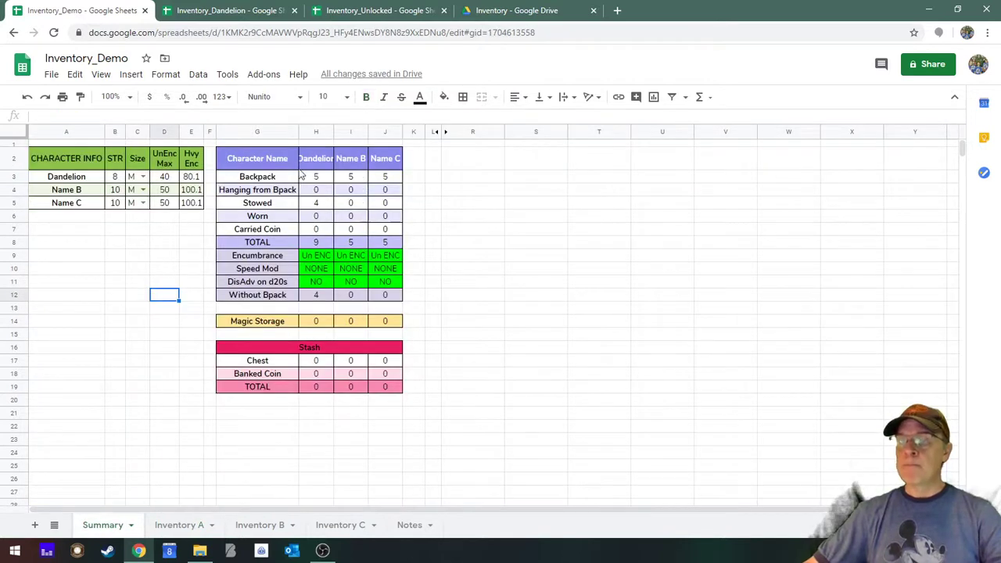
left_click(316, 244)
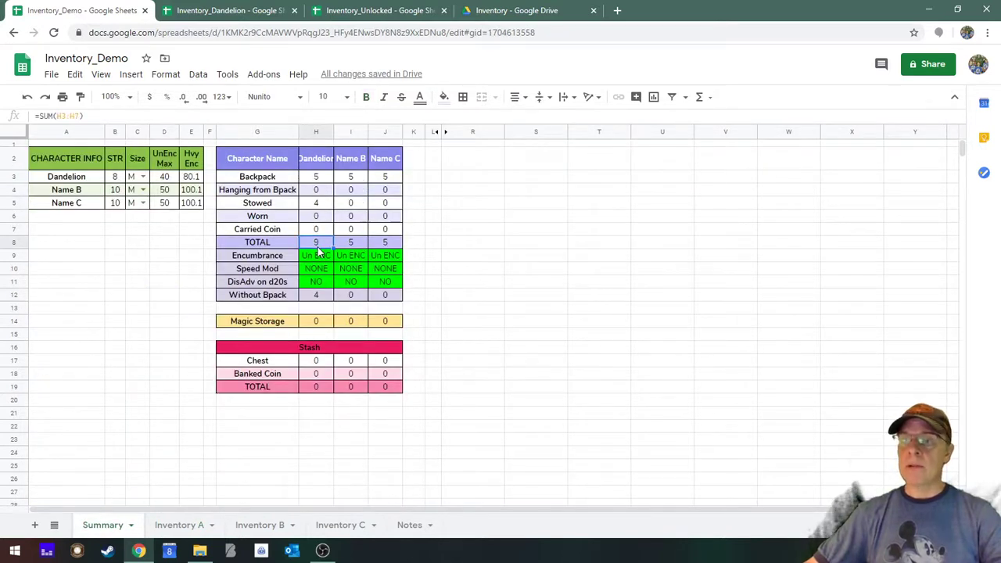
Add a Mess Kit to Dandelion's general inventory on the Inventory A sheet, quantity 1, weight 3, keeping Backpack as its location
left_click(165, 532)
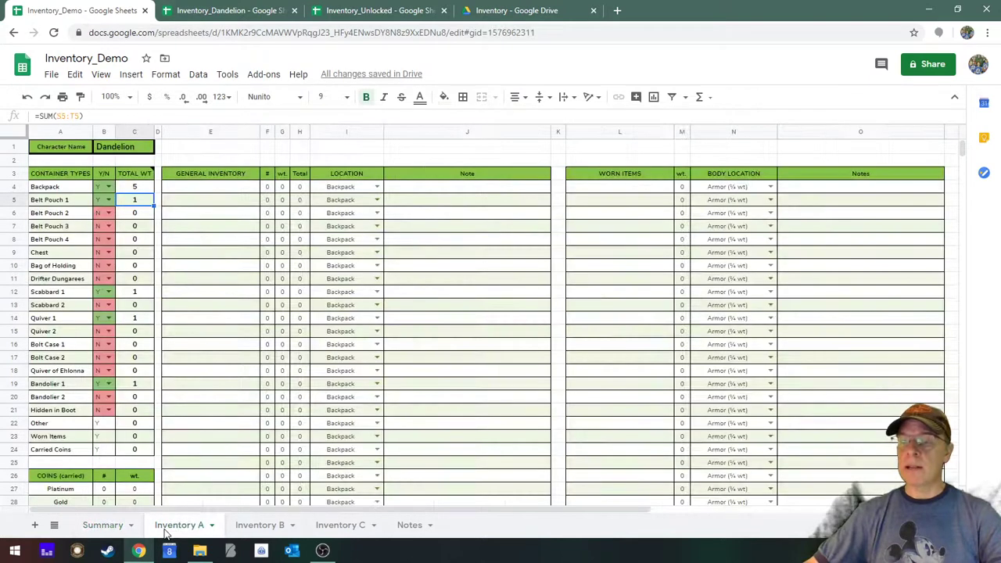
left_click(376, 186)
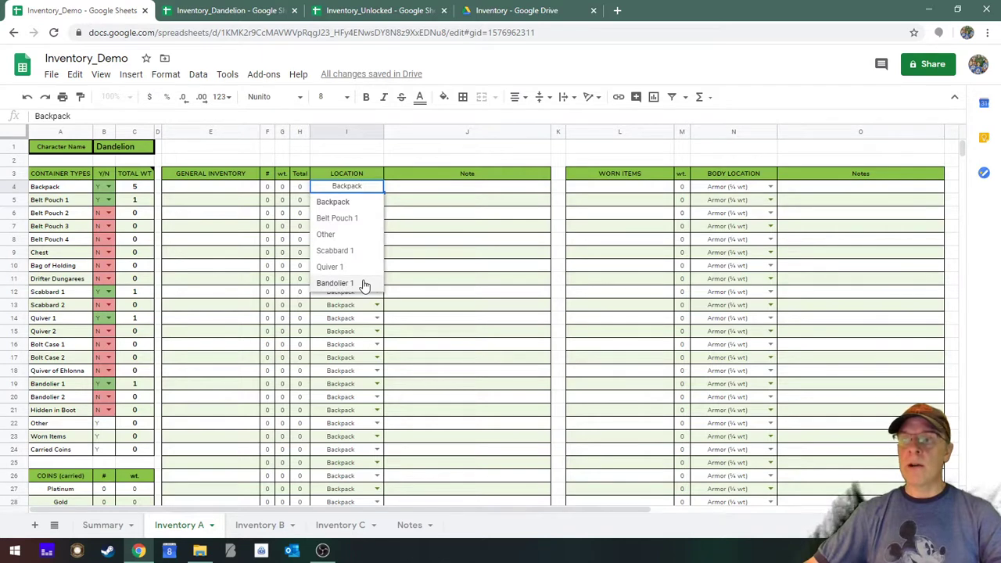
left_click(182, 195)
type("M")
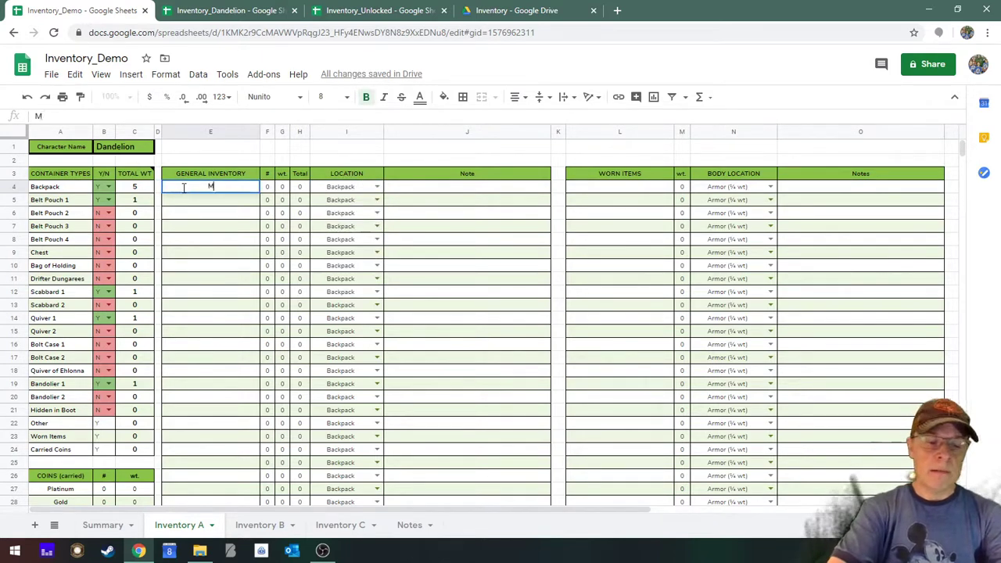
type("ess Kit")
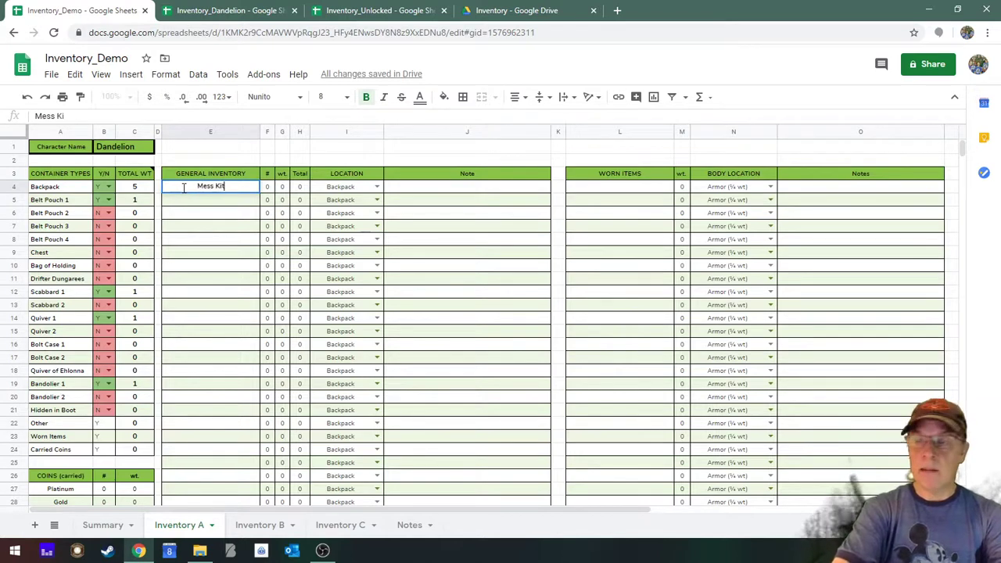
left_click(269, 189)
type("1")
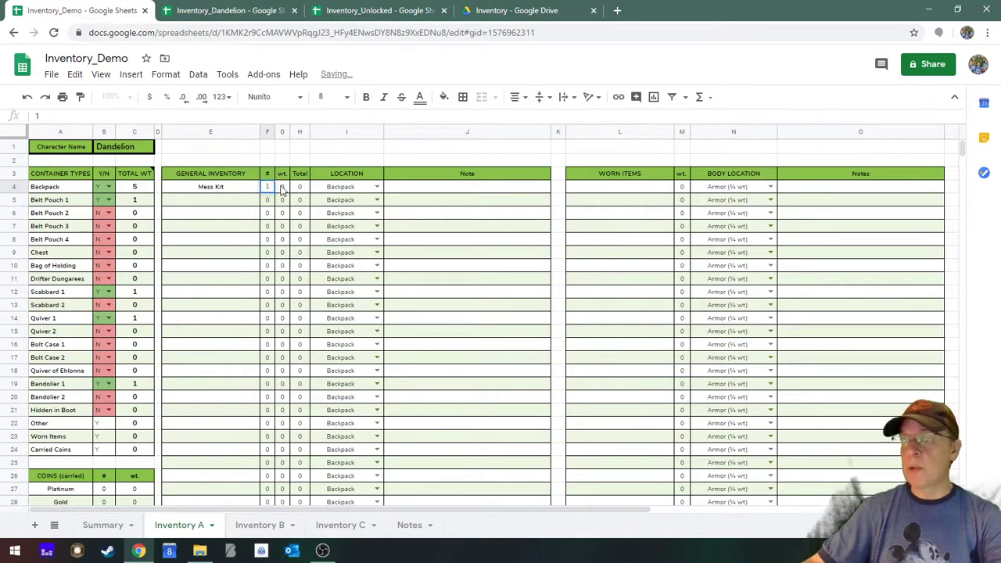
left_click(282, 189)
type("3")
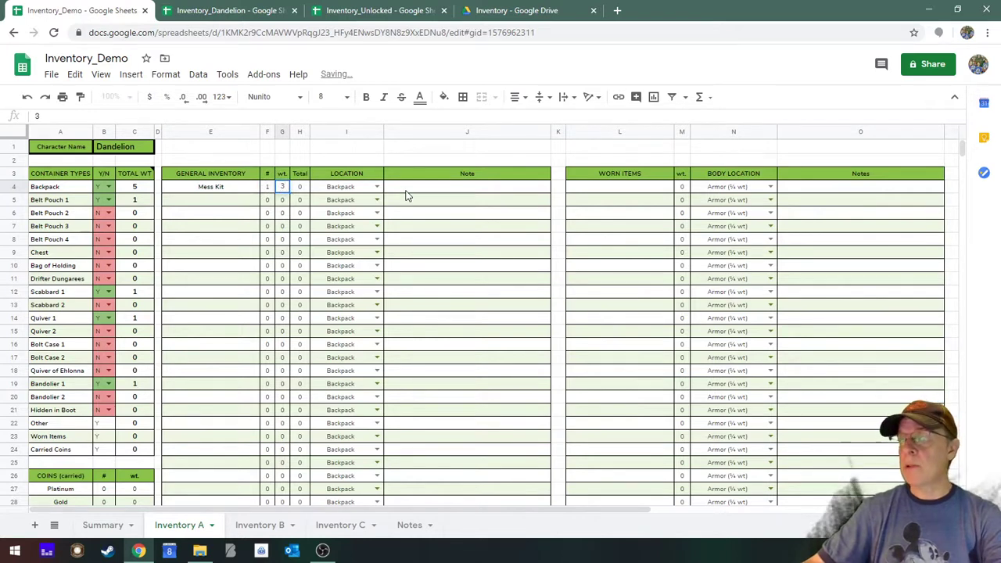
left_click(405, 191)
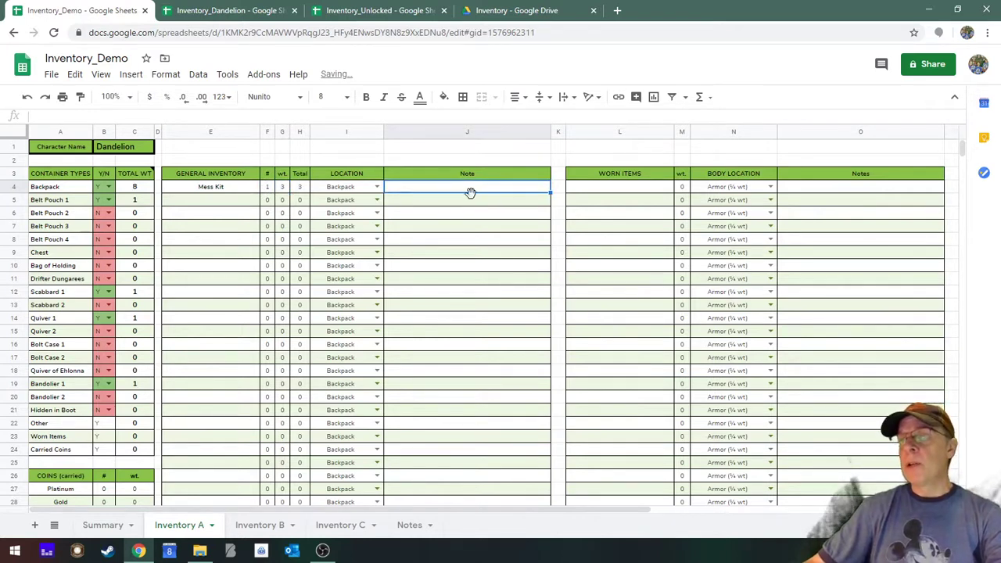
Examine the options available for the Note column and review Dandelion's backpack weight and carried total on the Summary sheet
right_click(428, 138)
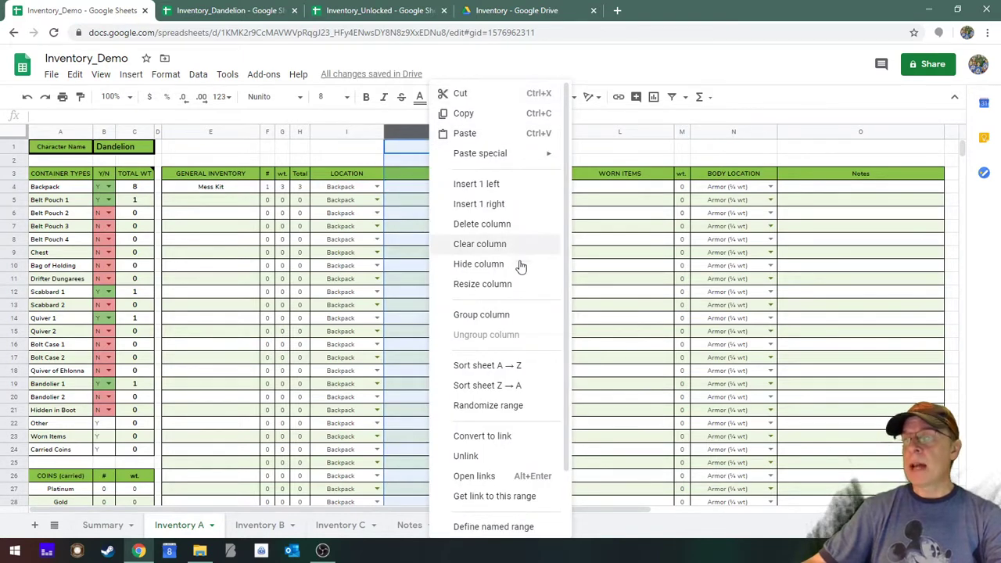
left_click(349, 148)
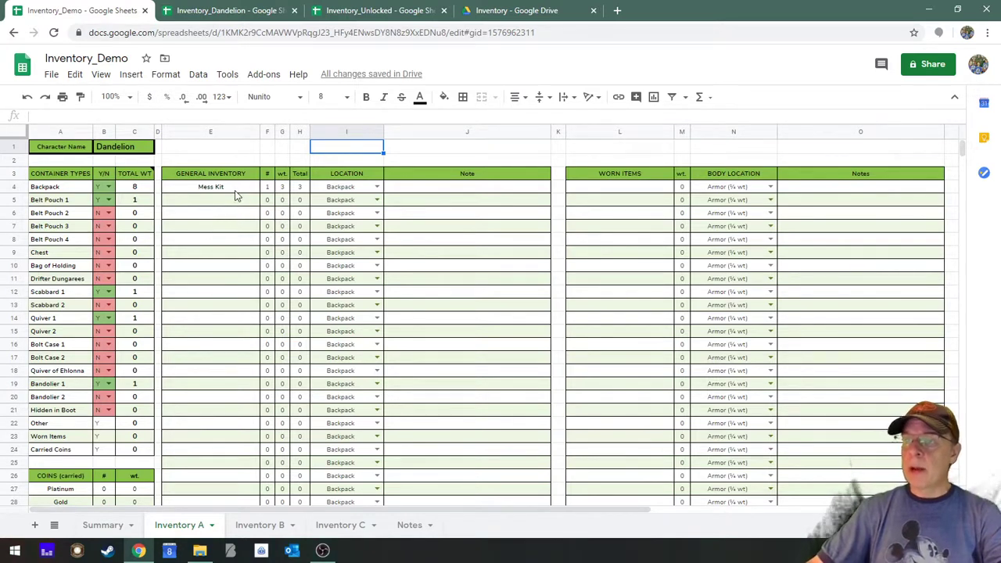
left_click(102, 524)
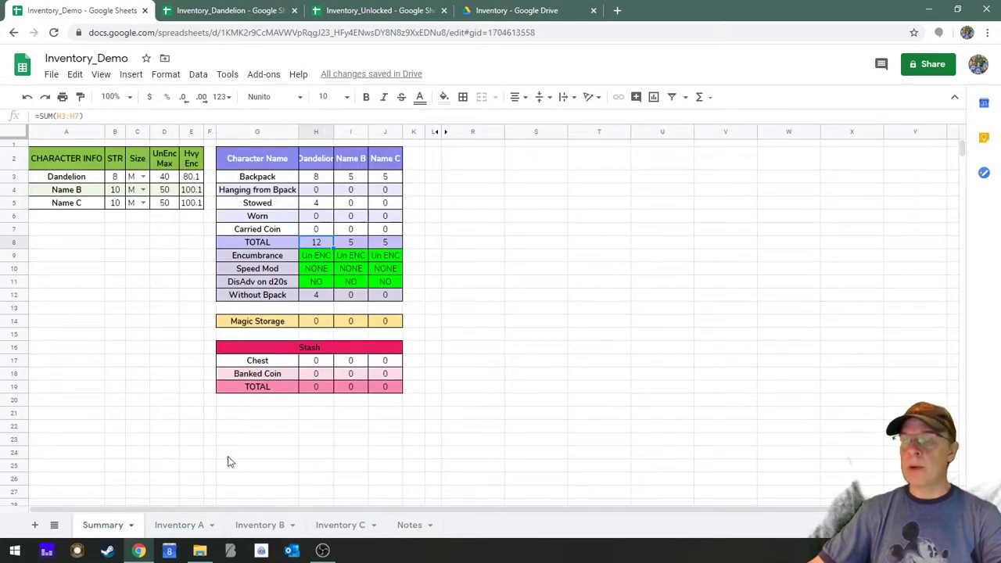
Add a Big Rock to Dandelion's general inventory on the Inventory A sheet, quantity 1, weight 8, located in Belt Pouch 1
left_click(177, 525)
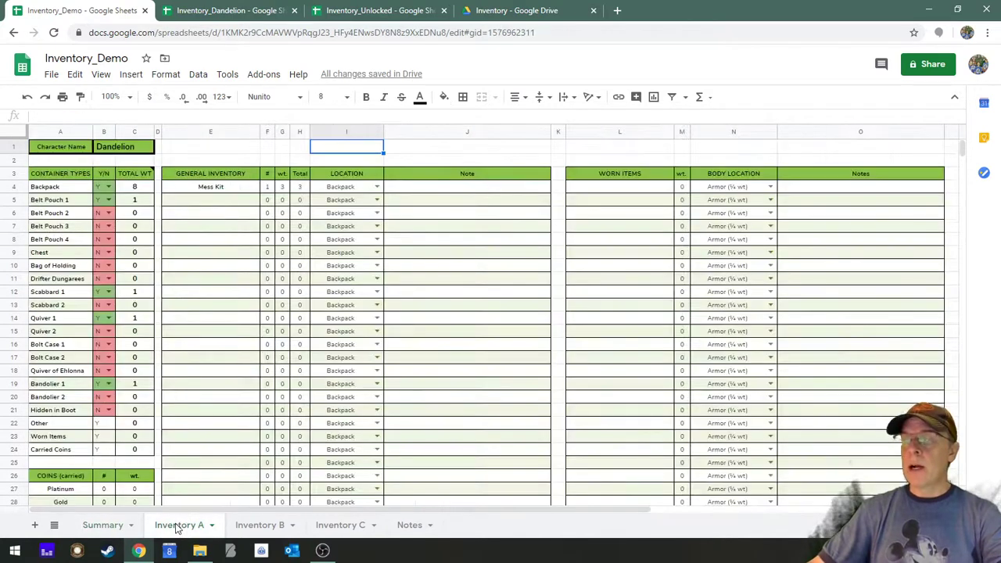
left_click(197, 202)
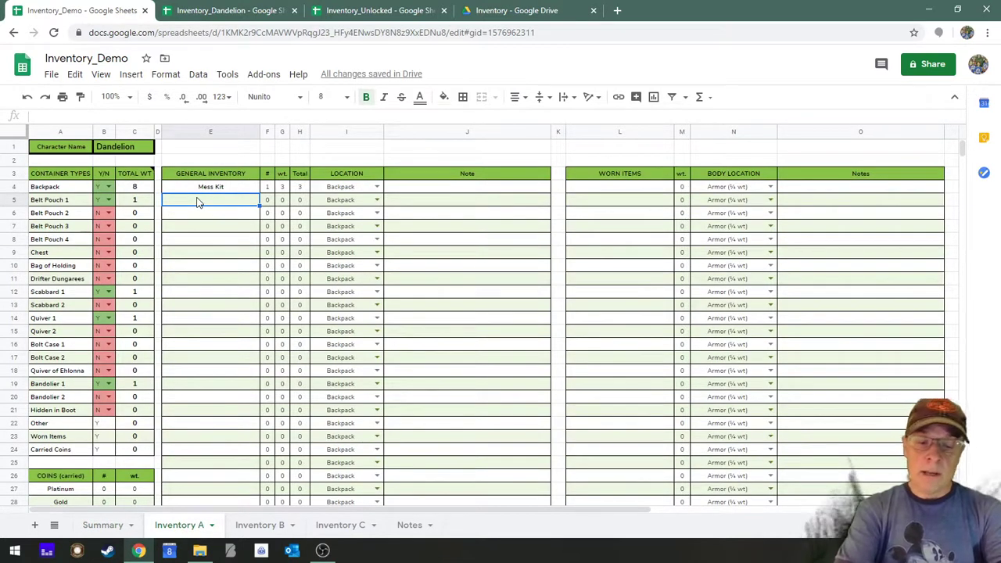
type("Big")
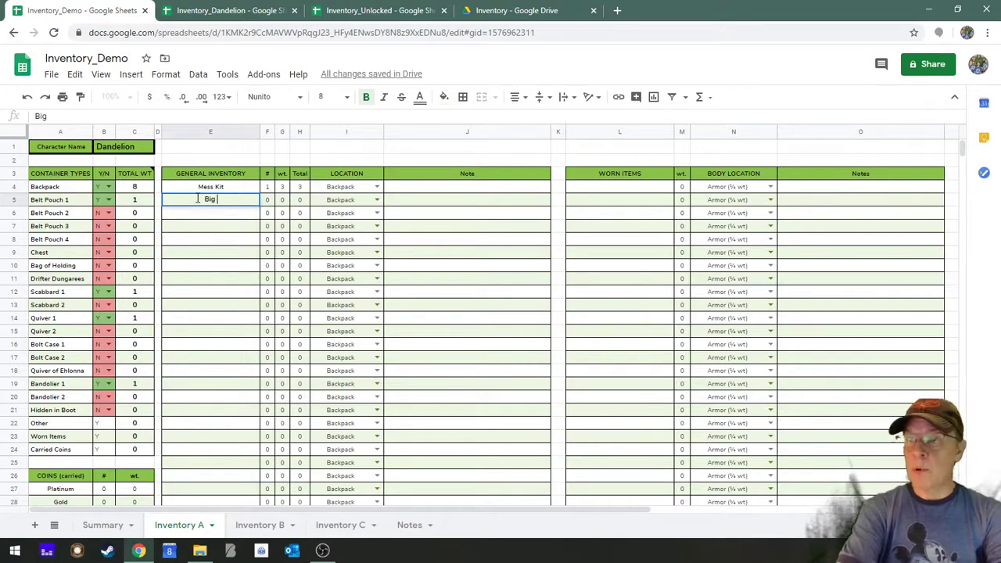
type(" Rock")
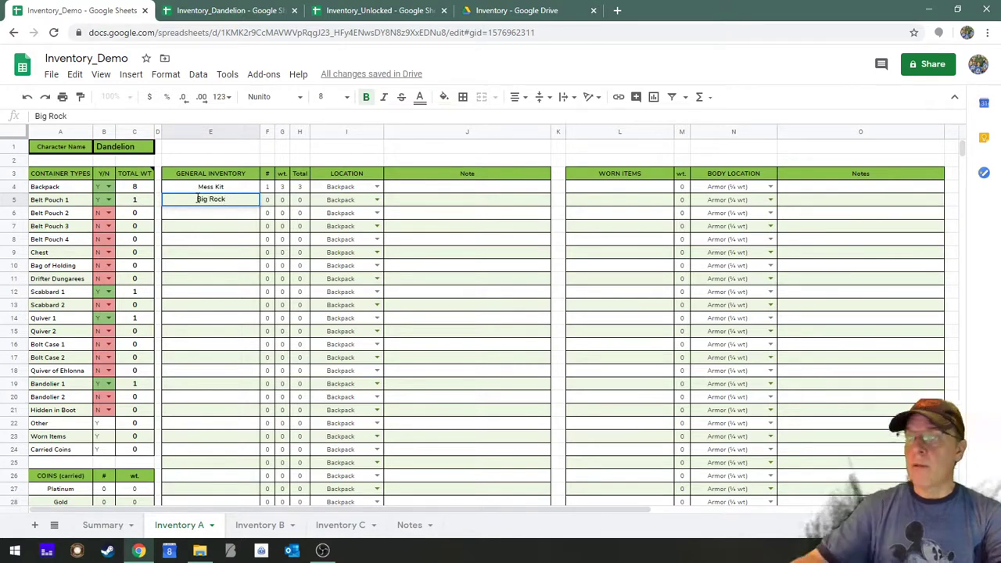
left_click(376, 199)
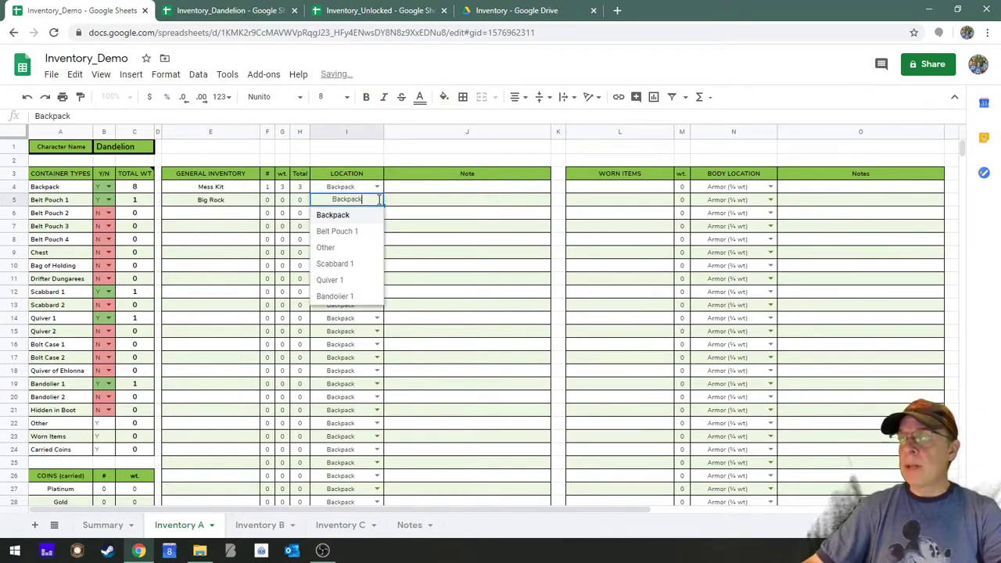
left_click(344, 231)
left_click(271, 204)
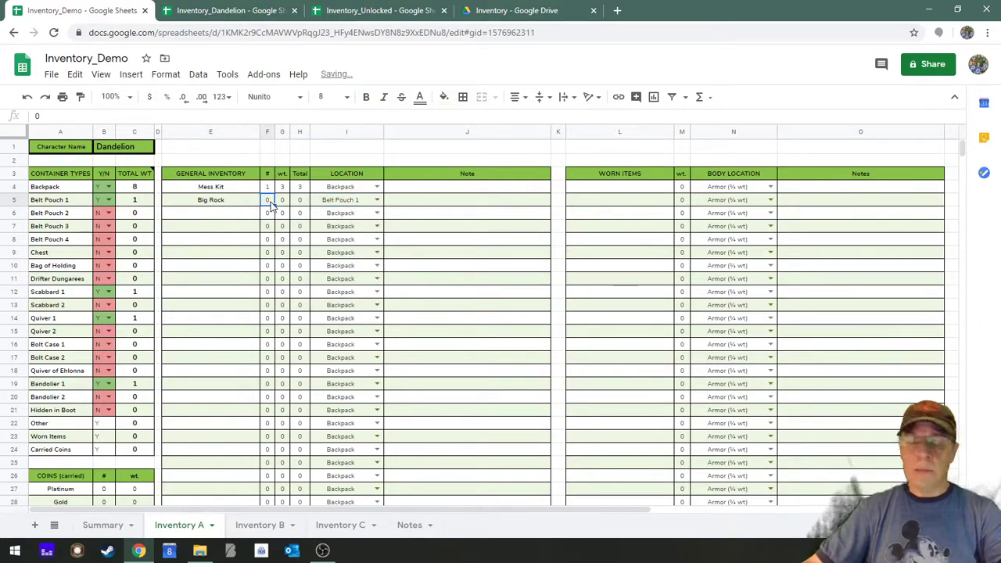
type("1")
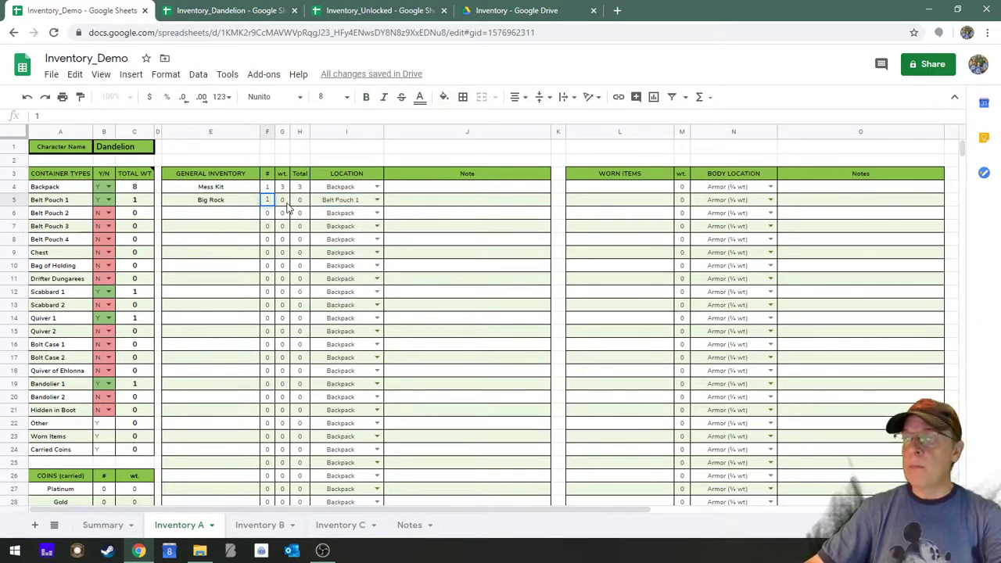
left_click(286, 203)
type("8")
left_click(235, 228)
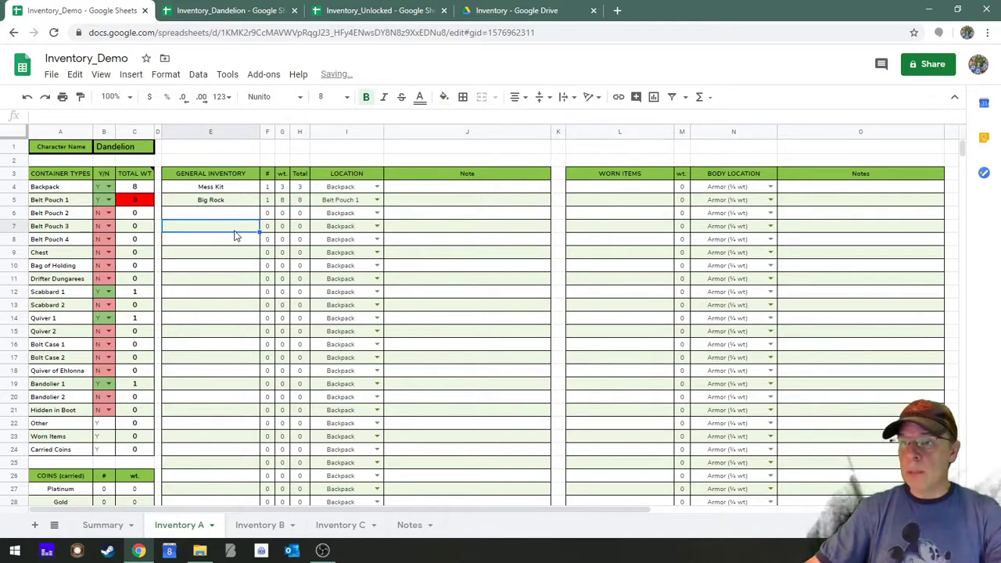
Check the belt pouch capacity on the Notes sheet against Belt Pouch 1's total weight on the Inventory A sheet
left_click(400, 526)
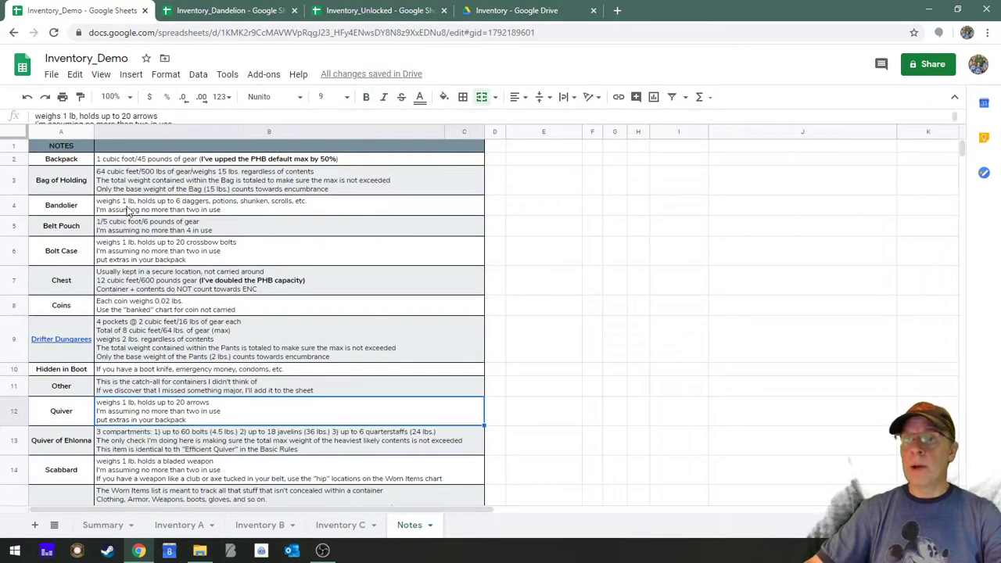
left_click(171, 225)
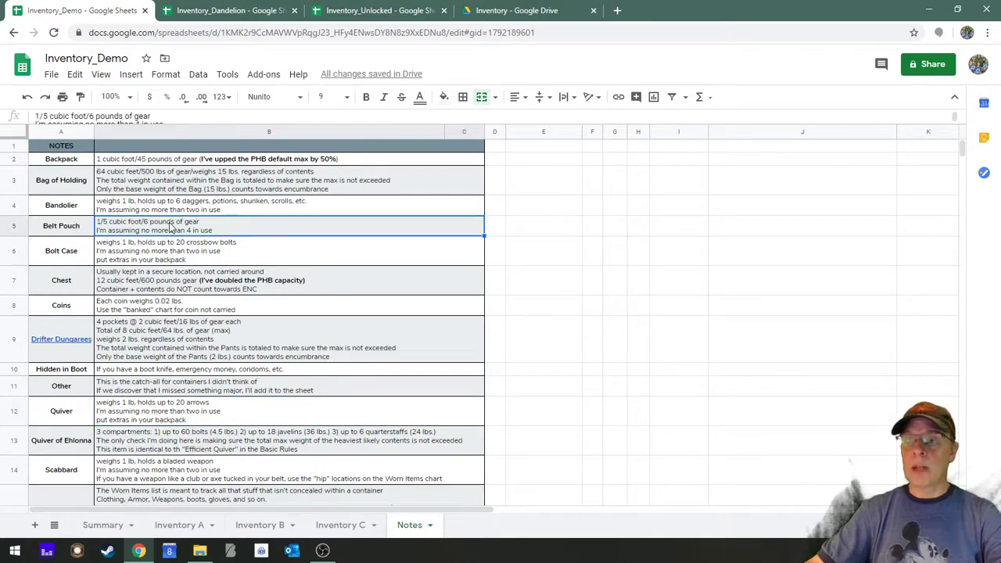
left_click(193, 530)
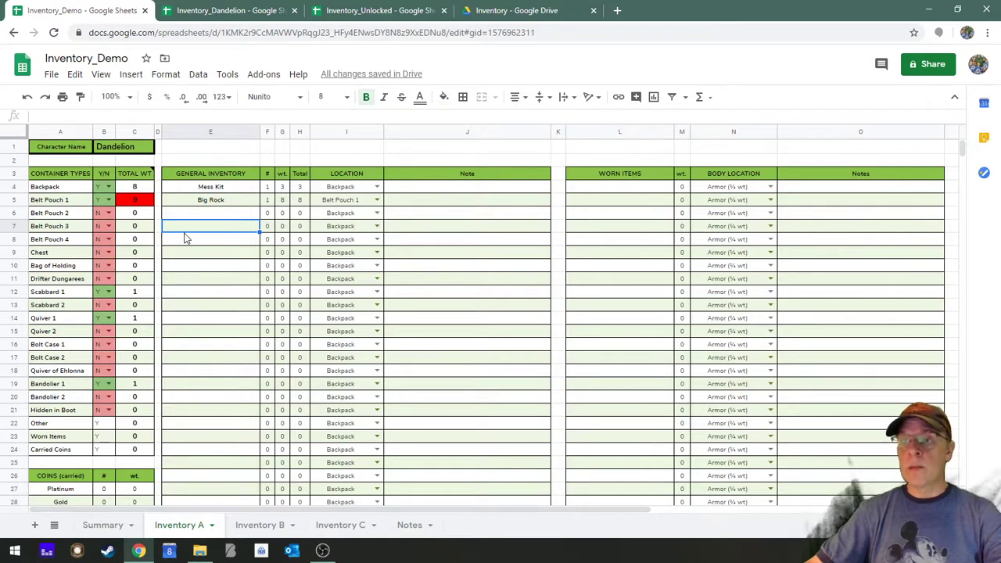
left_click(142, 203)
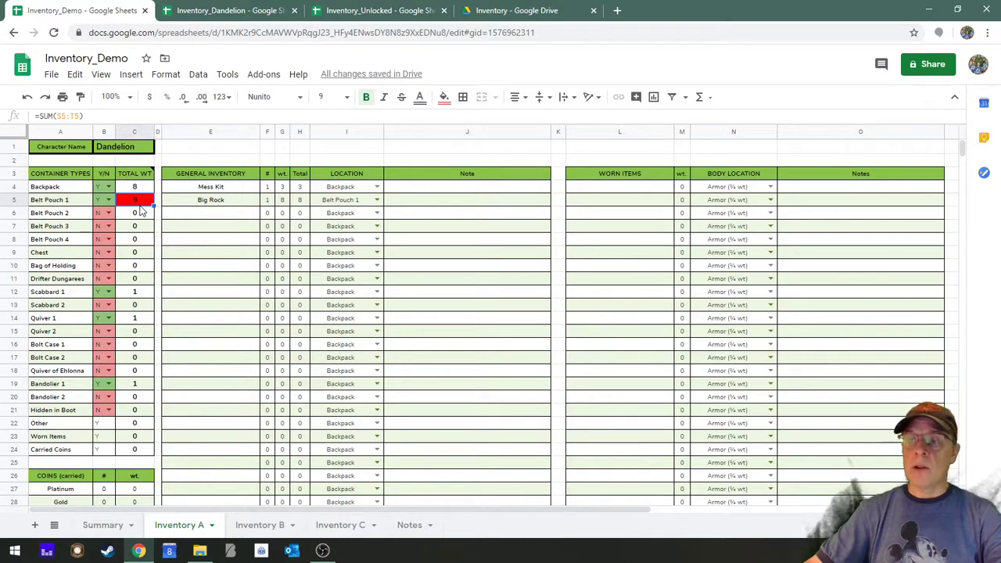
Set the Big Rock's weight to 6 and check Belt Pouch 1's total and Dandelion's Summary totals
left_click(283, 202)
type("6")
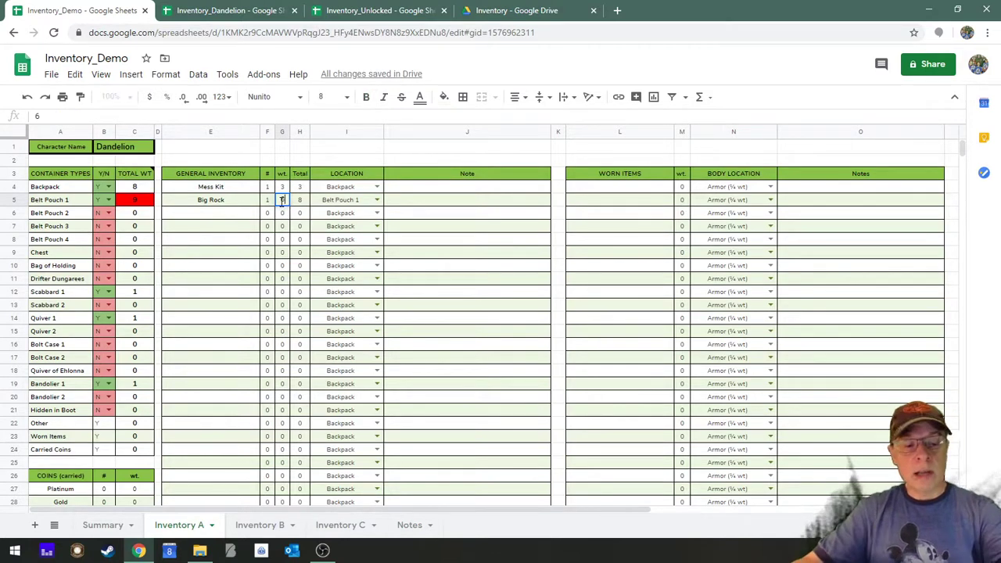
key("Tab")
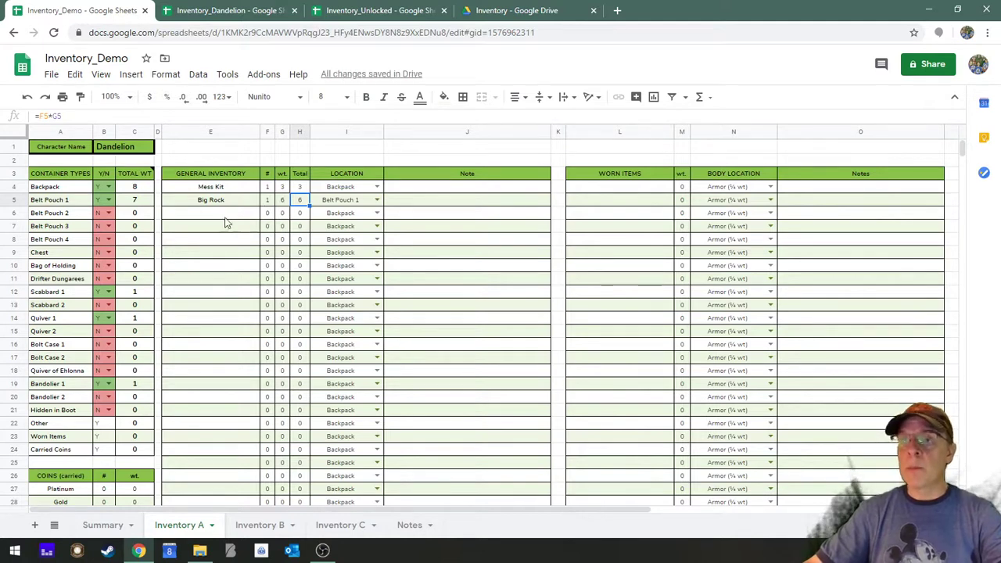
left_click(139, 202)
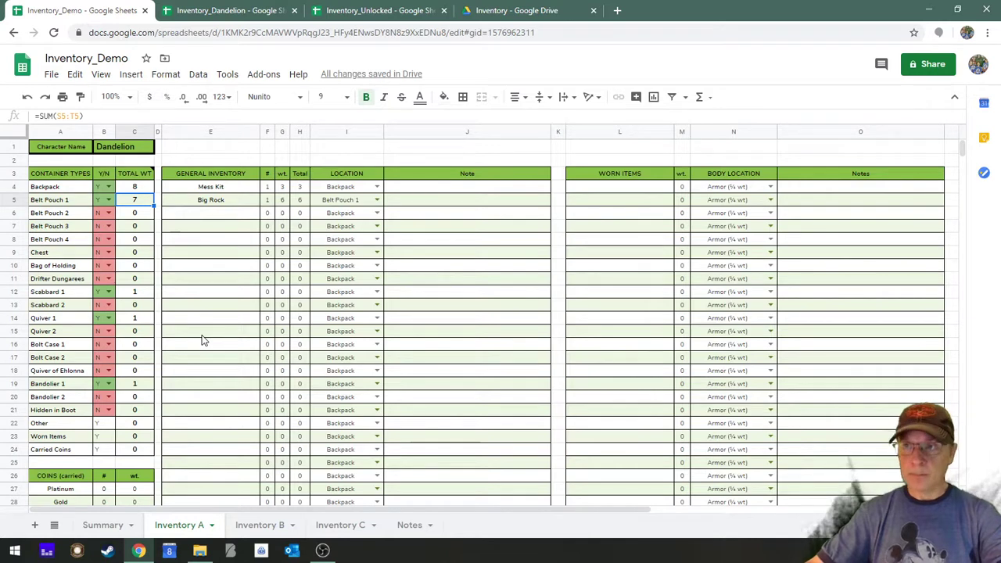
left_click(108, 525)
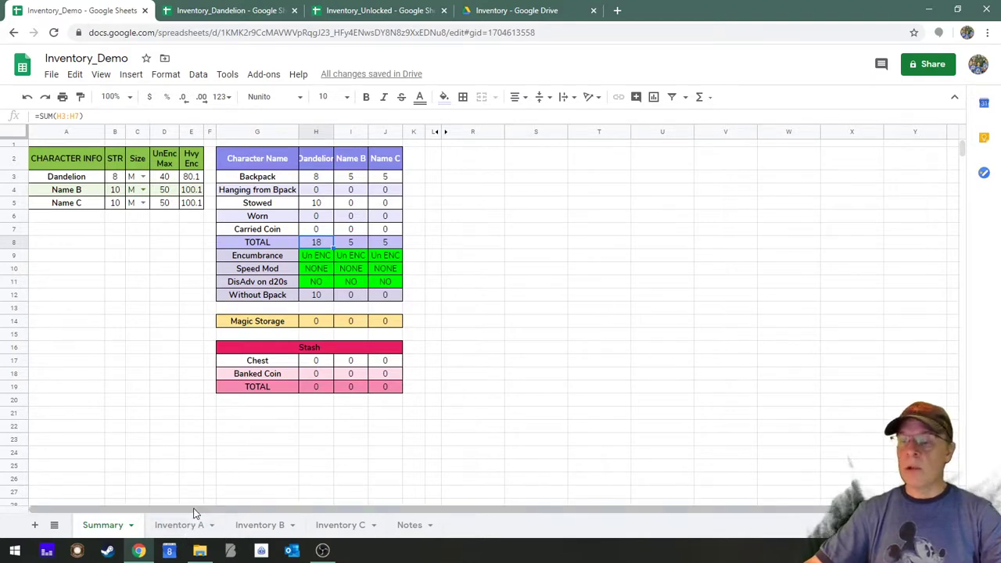
Move the Big Rock to the Backpack on the Inventory A sheet and set its weight to 40
left_click(181, 526)
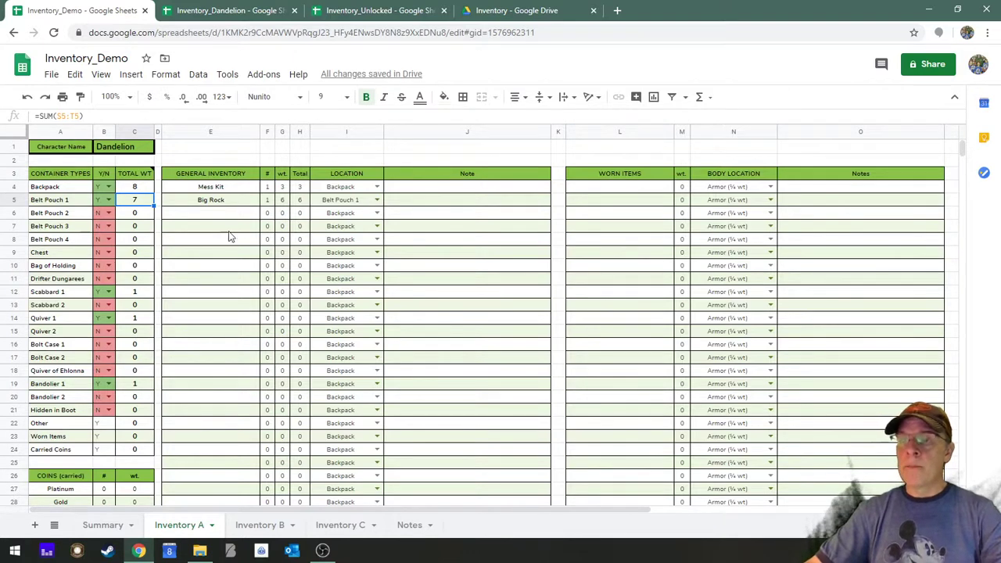
left_click(377, 200)
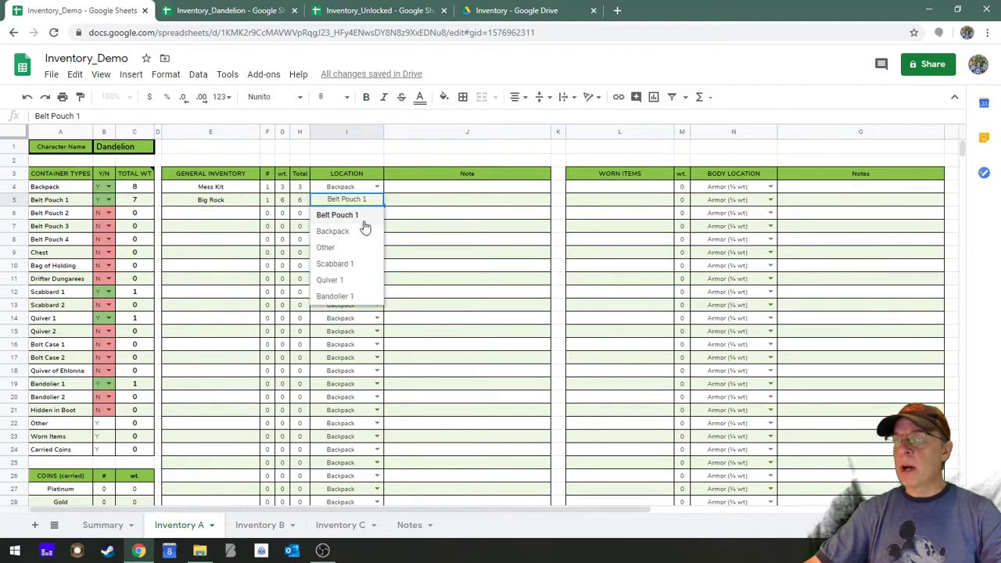
left_click(361, 232)
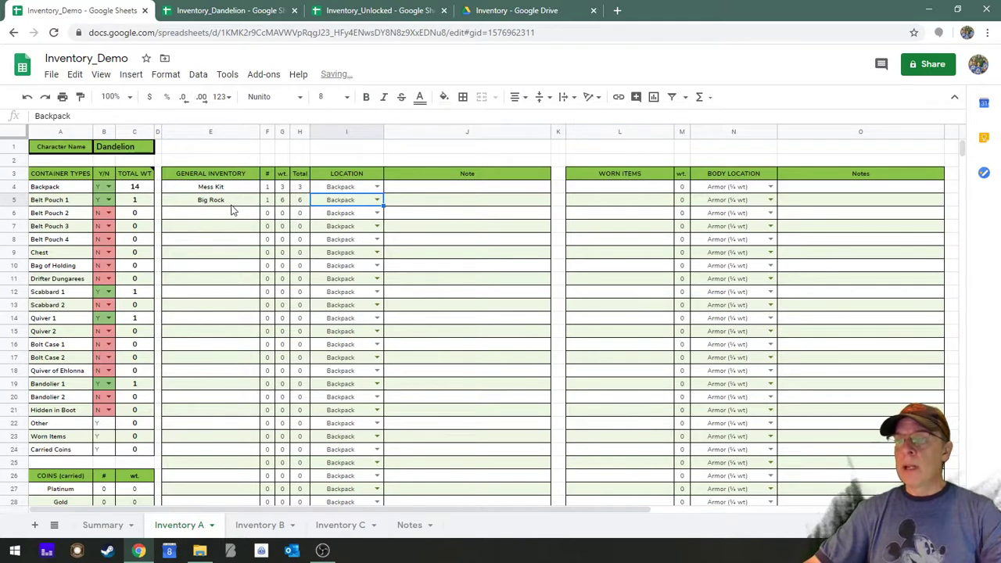
left_click(236, 202)
left_click(282, 200)
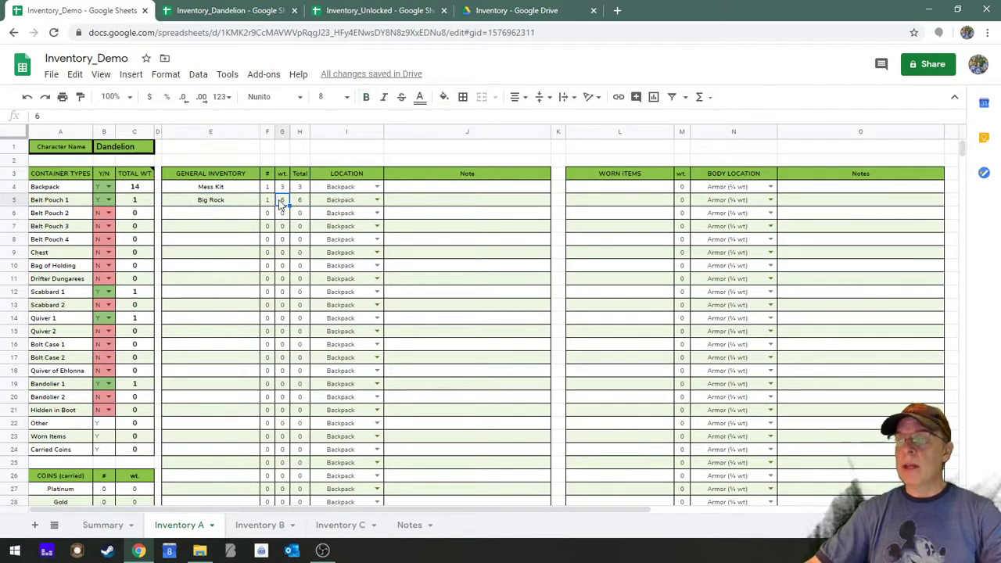
type("40")
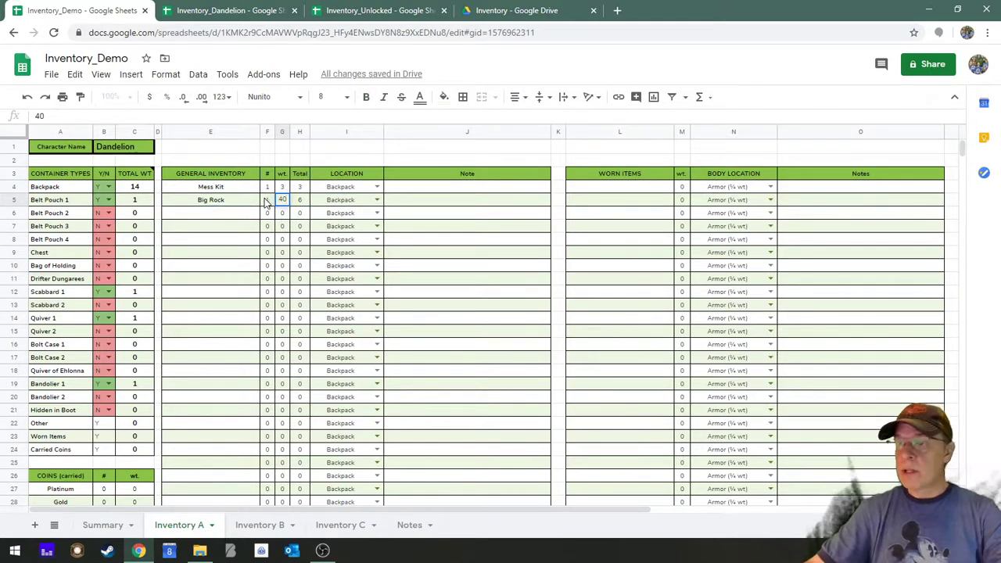
left_click(235, 222)
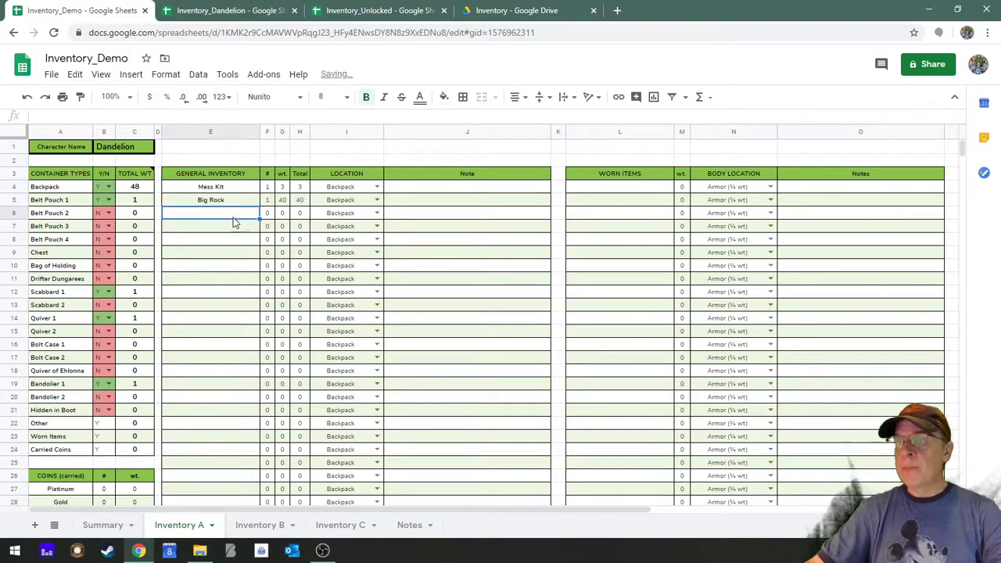
Compare Dandelion's unencumbered maximum with the carried total and encumbrance status on the Summary sheet
left_click(105, 524)
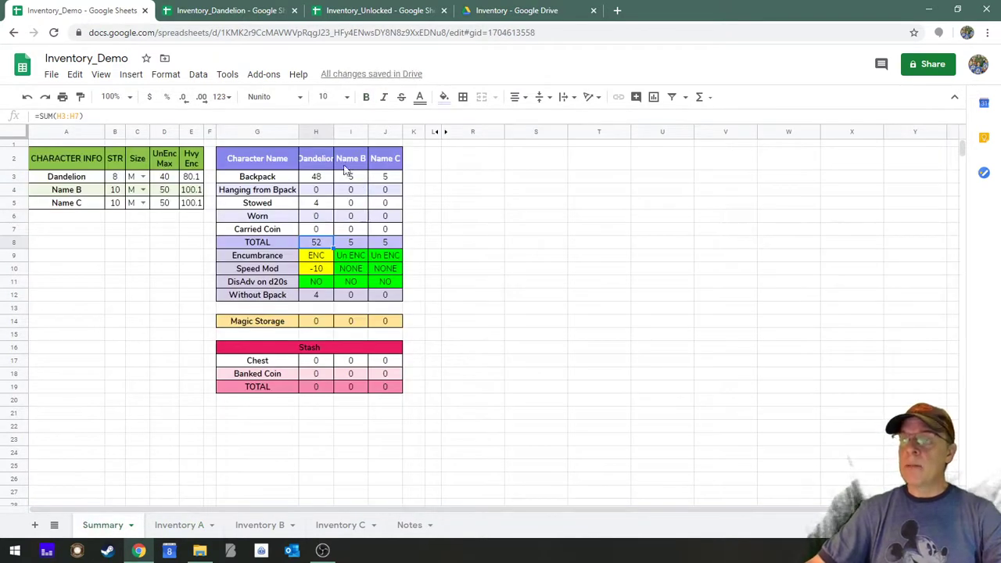
left_click(173, 182)
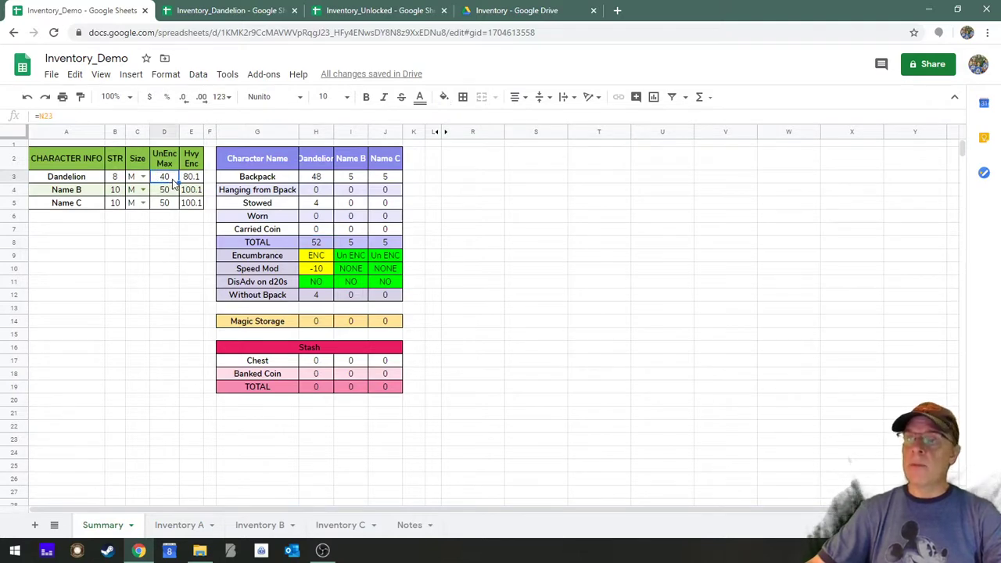
left_click(324, 246)
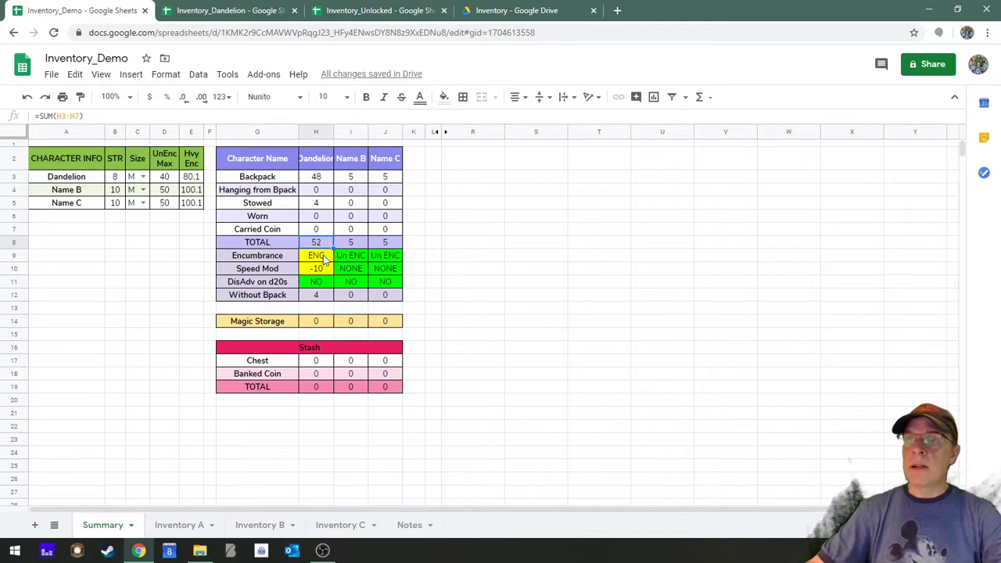
Review Dandelion's speed modifier, d20 disadvantage and weight without the backpack on the Summary sheet
left_click(320, 269)
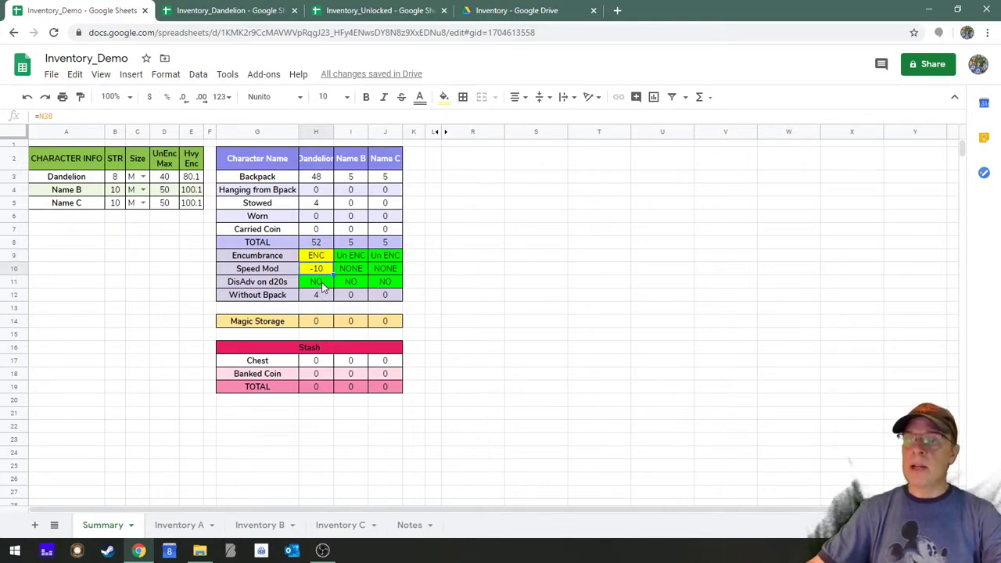
left_click(322, 286)
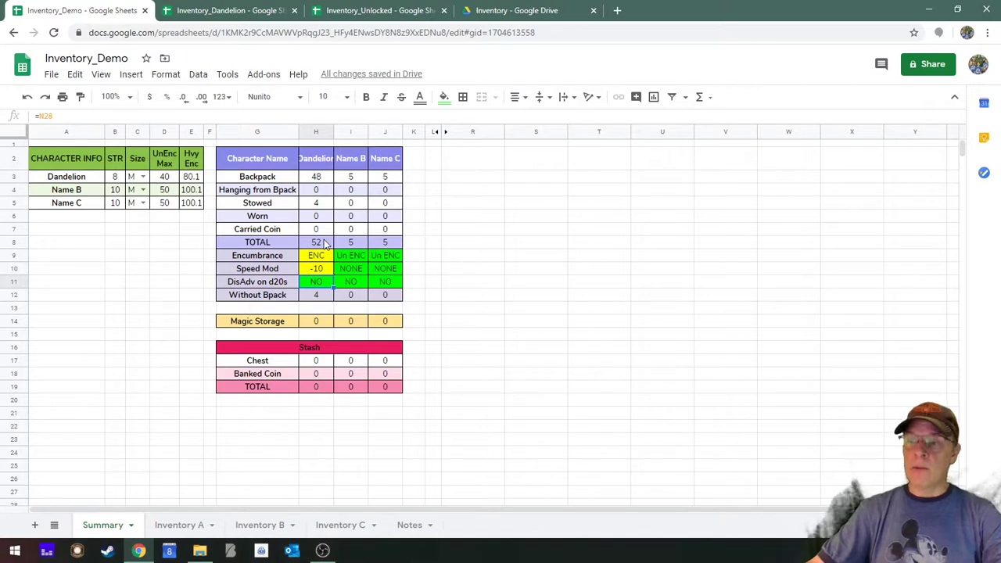
left_click(322, 300)
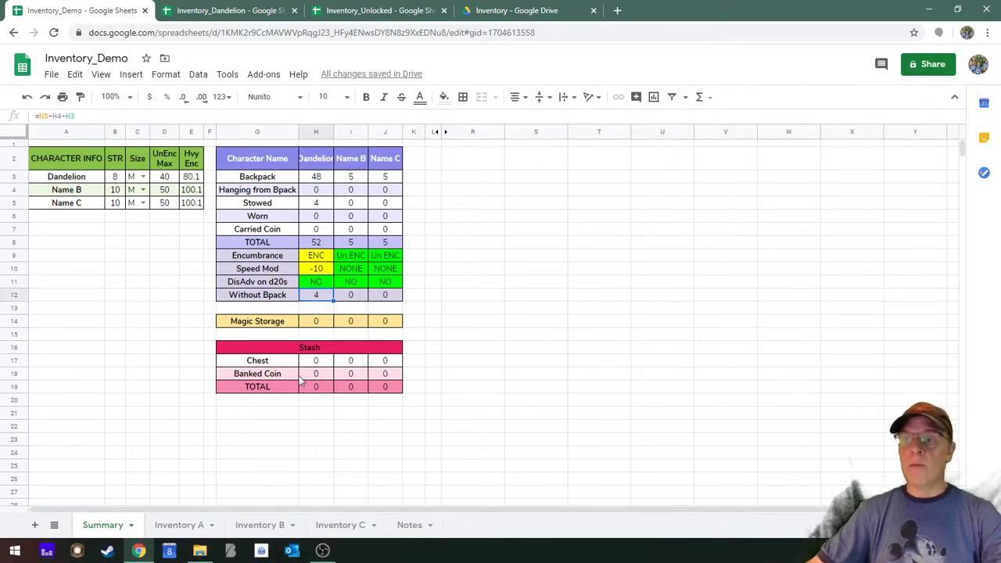
left_click(180, 525)
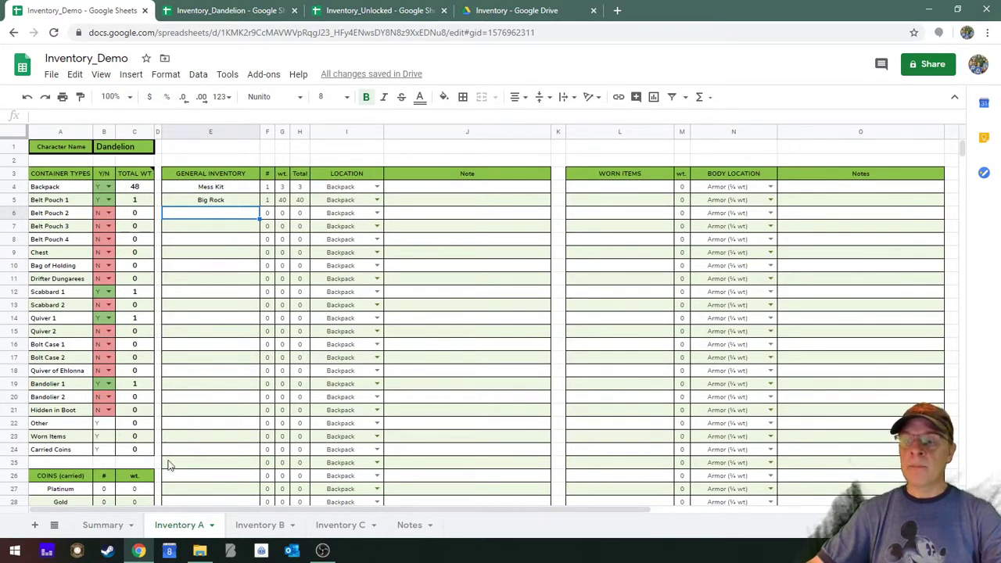
left_click(103, 524)
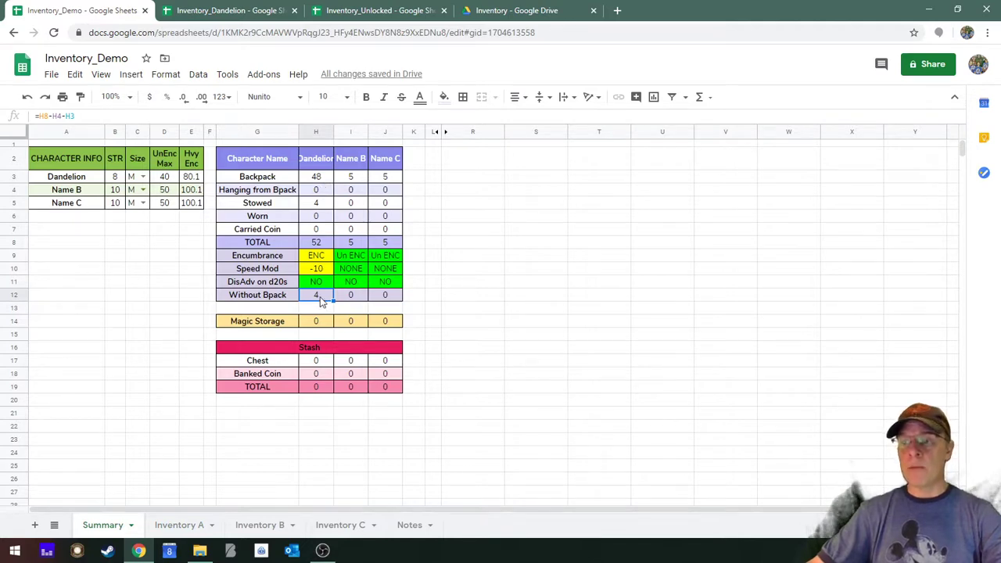
Enable the Bag of Holding on the Inventory A sheet and set the Big Rock's location to Bag of Holding
left_click(186, 522)
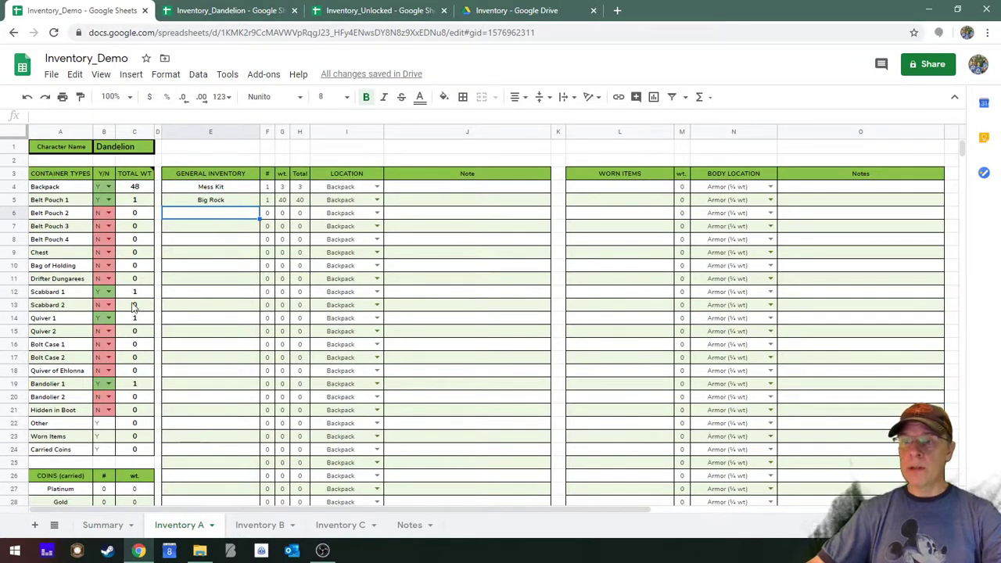
left_click(108, 267)
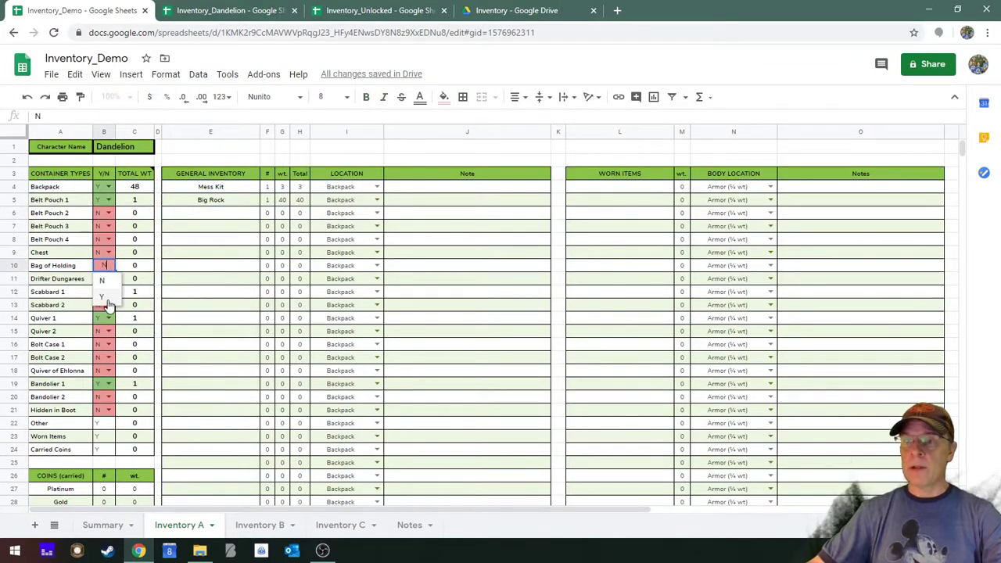
left_click(108, 299)
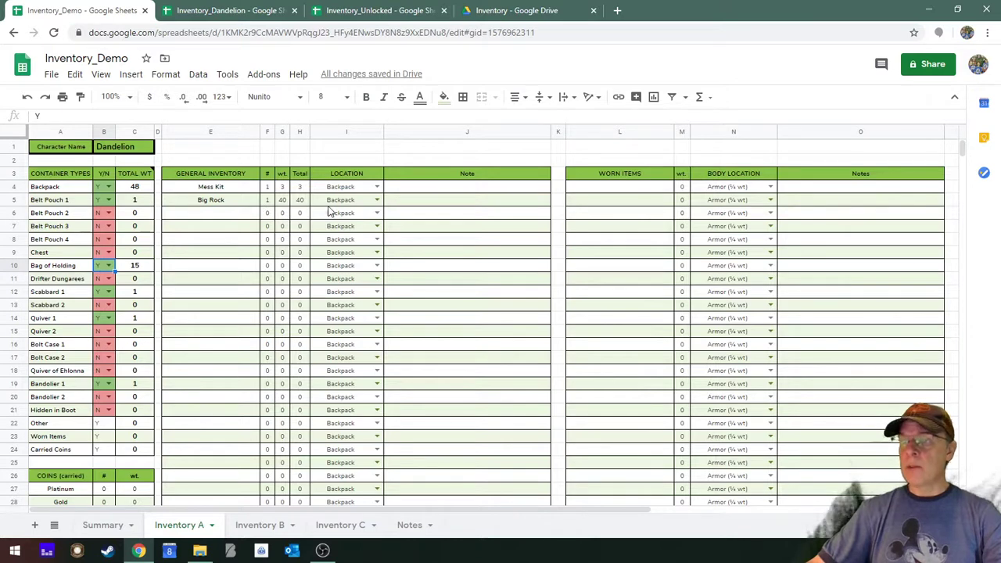
left_click(377, 200)
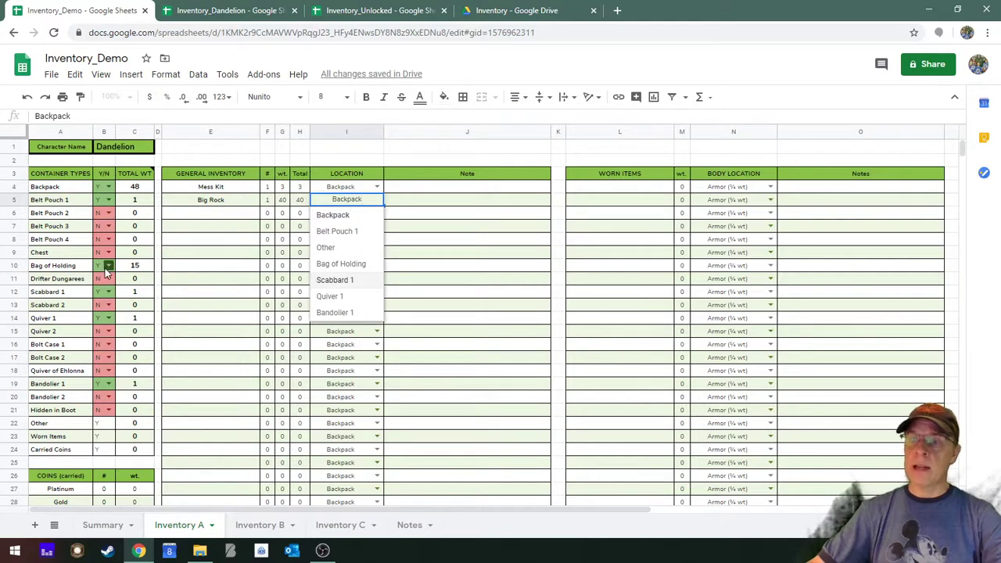
left_click(338, 265)
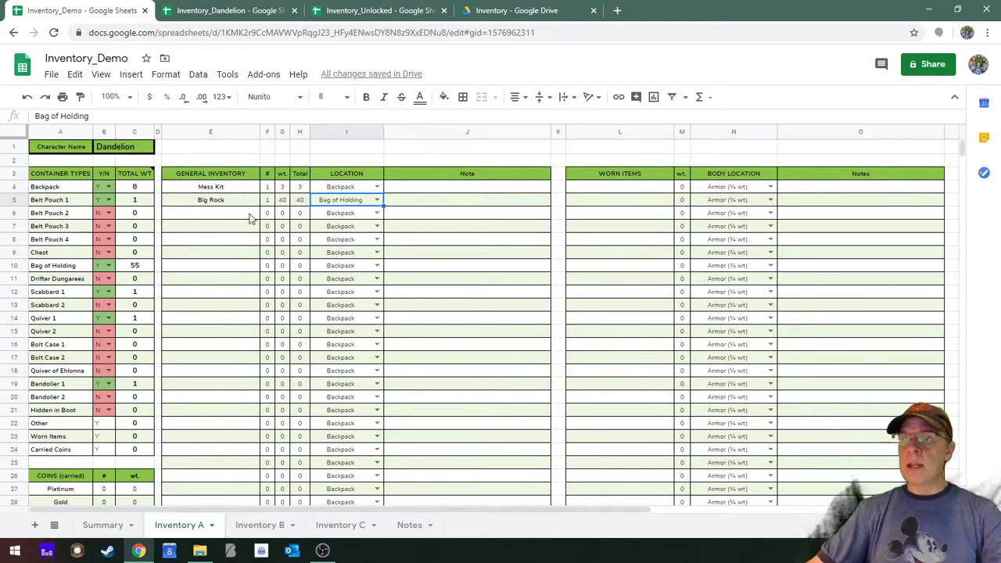
Check Dandelion's stowed weight and Magic Storage total on the Summary sheet
left_click(109, 525)
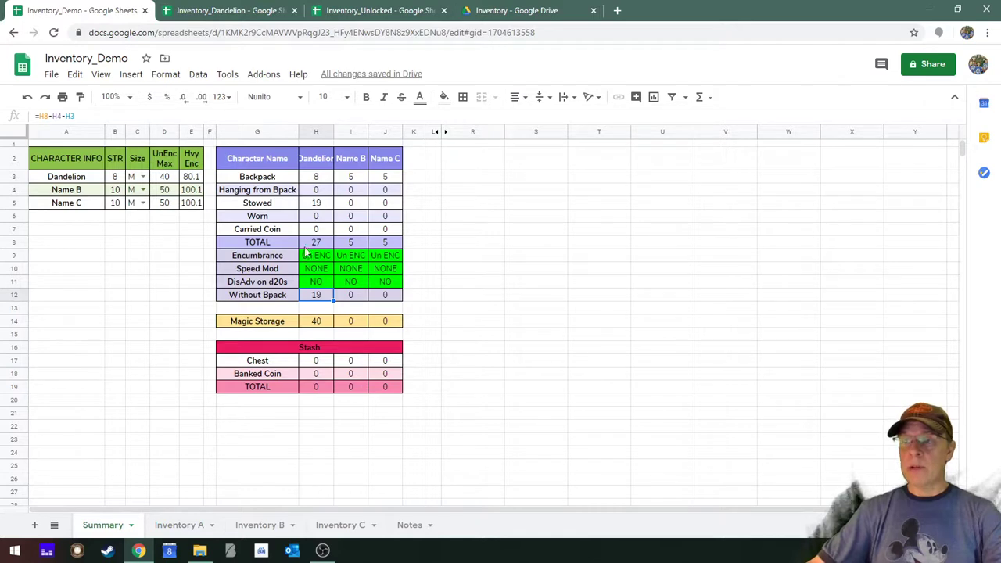
left_click(318, 204)
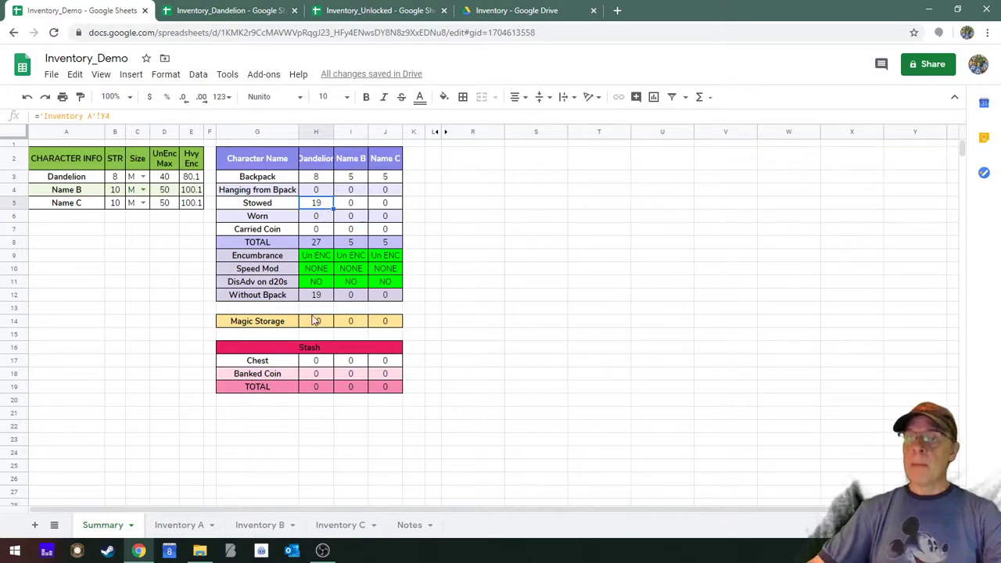
left_click(314, 326)
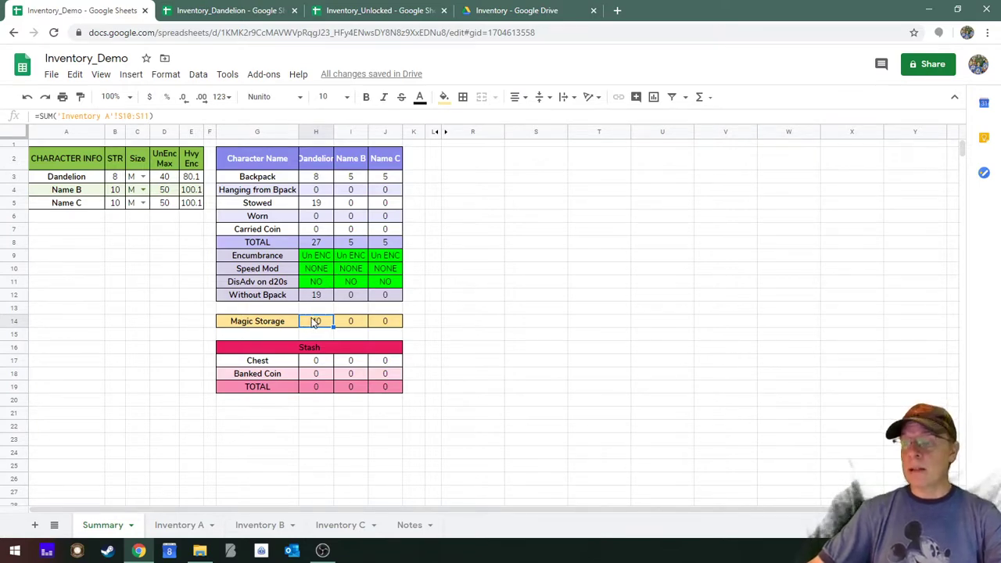
Set the Big Rock's location on the Inventory A sheet to Backpack
left_click(173, 530)
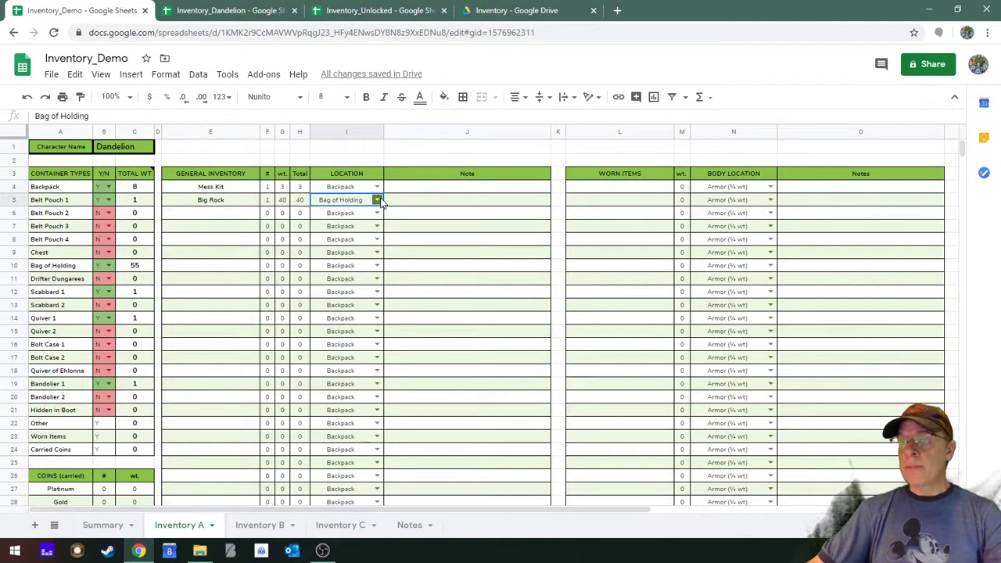
left_click(378, 201)
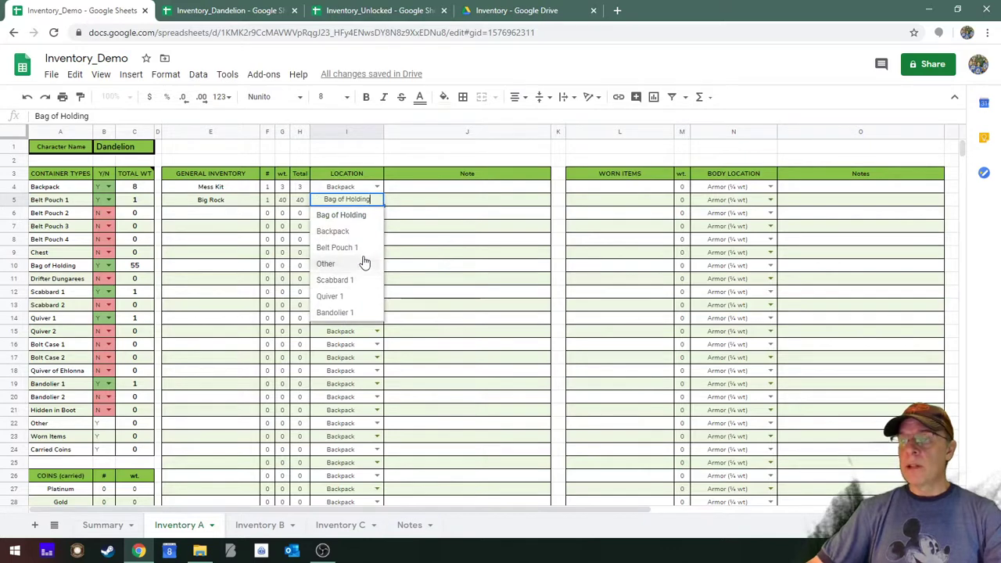
left_click(361, 232)
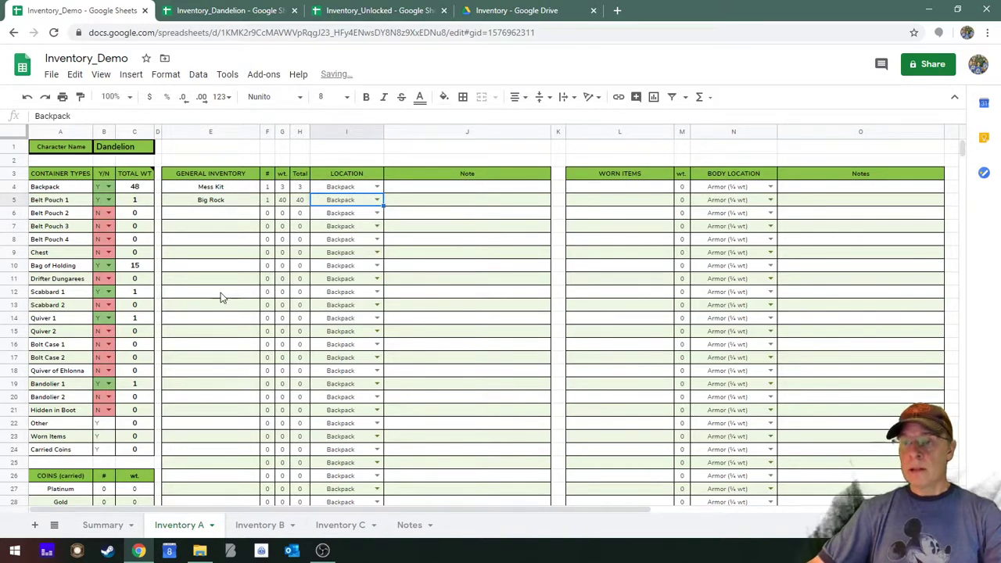
Set the number of carried copper coins to 5000
scroll(221, 297, "down", 2)
scroll(220, 297, "up", 1)
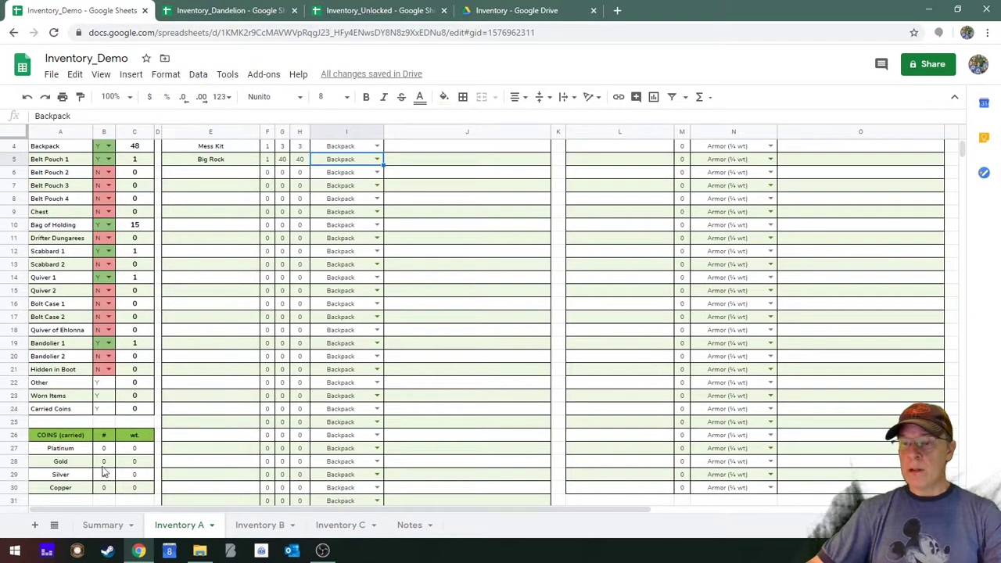
scroll(105, 454, "down", 1)
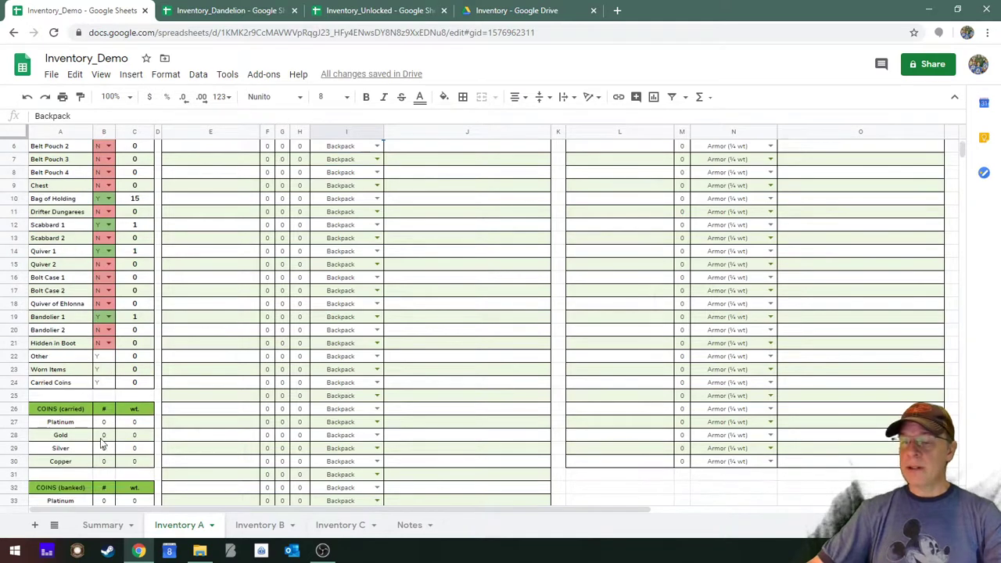
left_click(103, 463)
type("5")
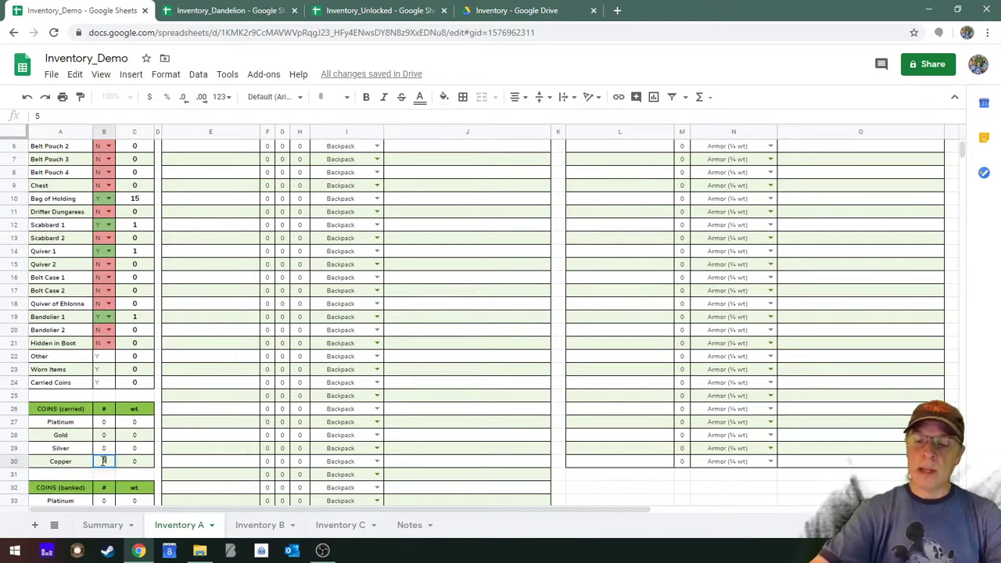
type("000")
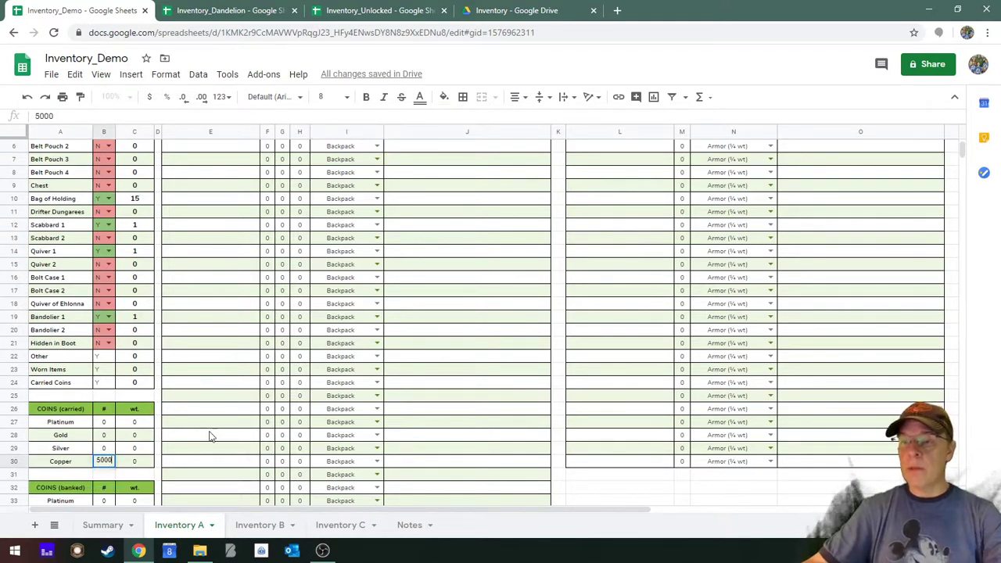
left_click(211, 432)
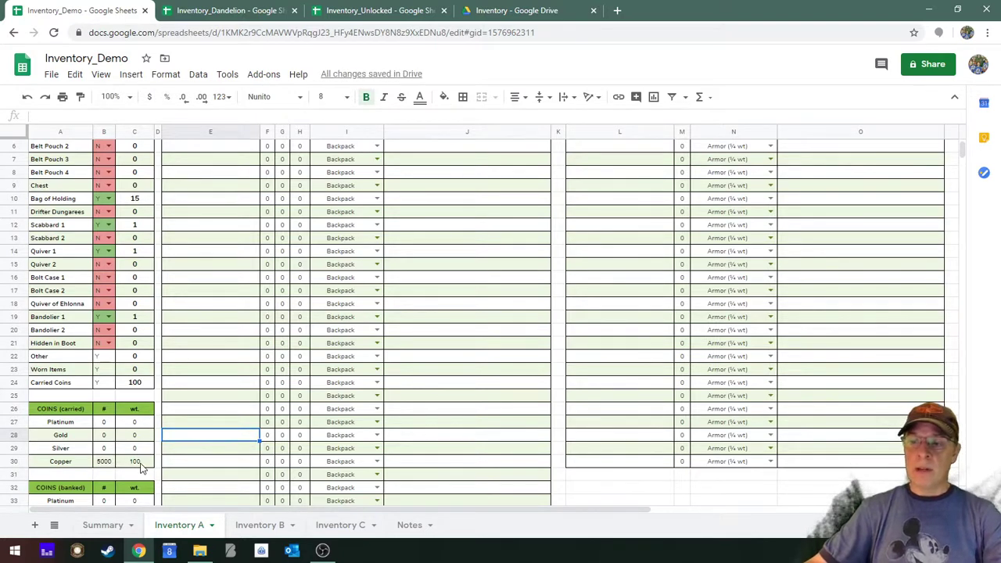
Compare Dandelion's heavy encumbrance threshold with the speed modifier and d20 disadvantage on the Summary sheet
left_click(108, 533)
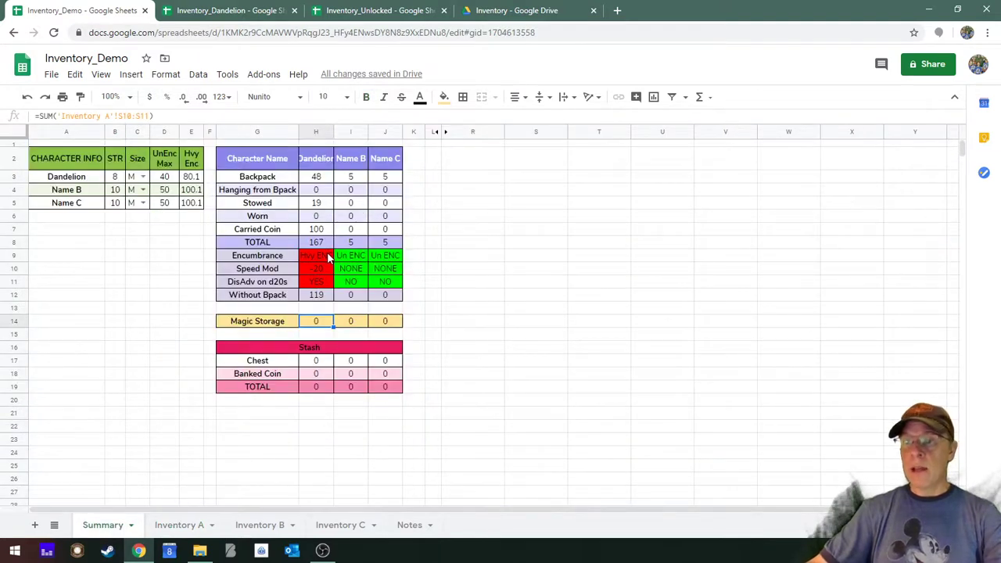
left_click(188, 176)
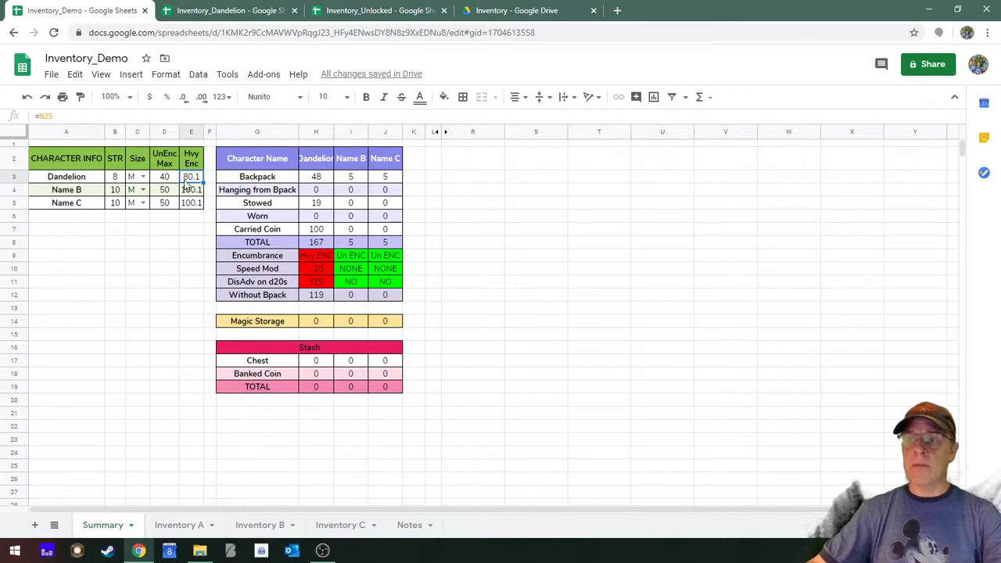
left_click(317, 268)
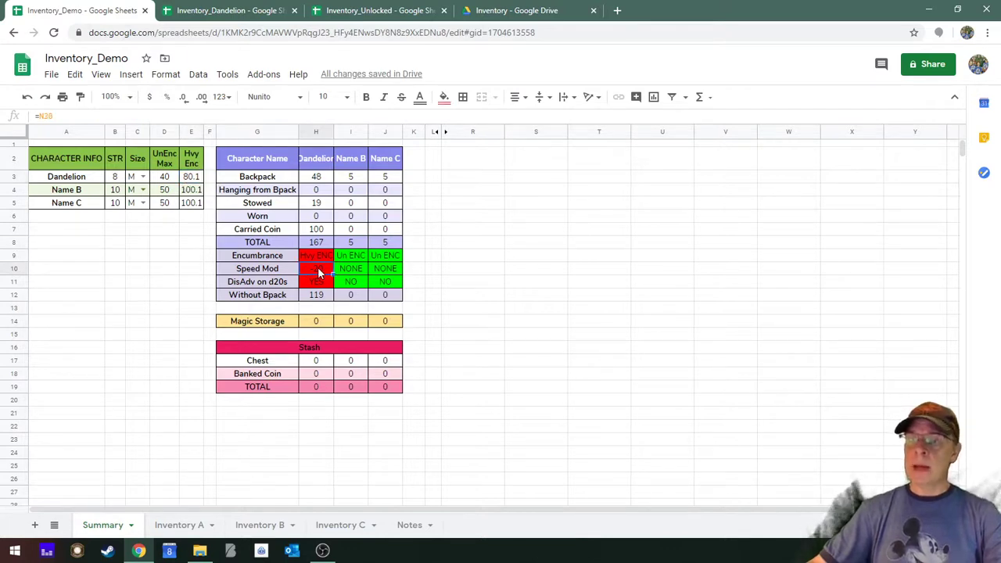
left_click(318, 285)
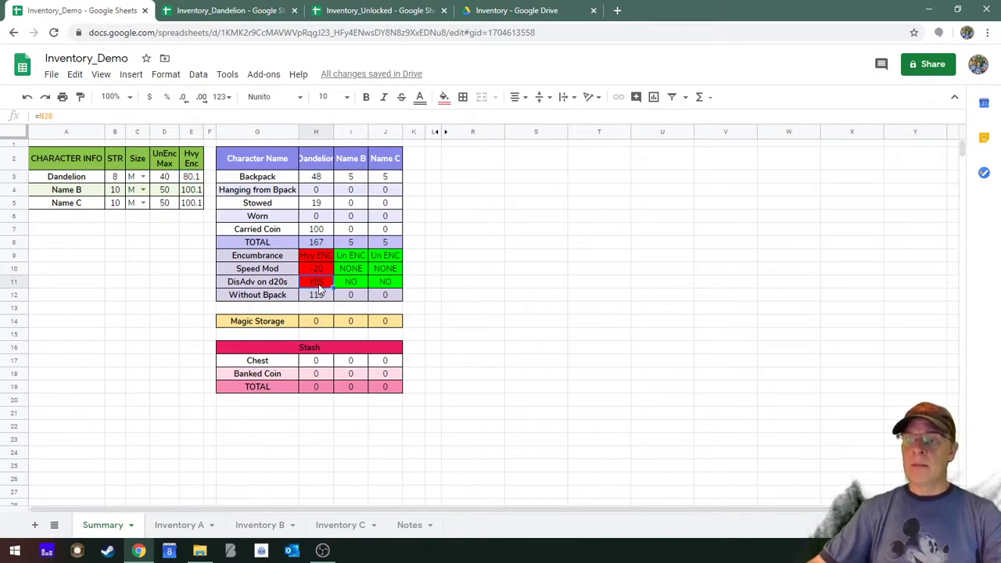
Set the number of carried copper coins on the Inventory A sheet to 0
left_click(187, 525)
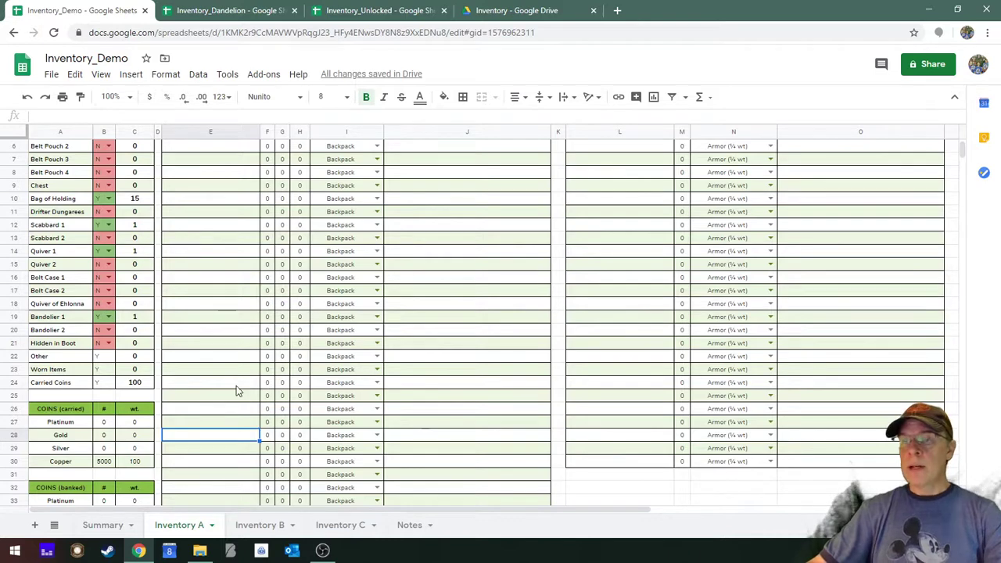
scroll(226, 391, "up", 1)
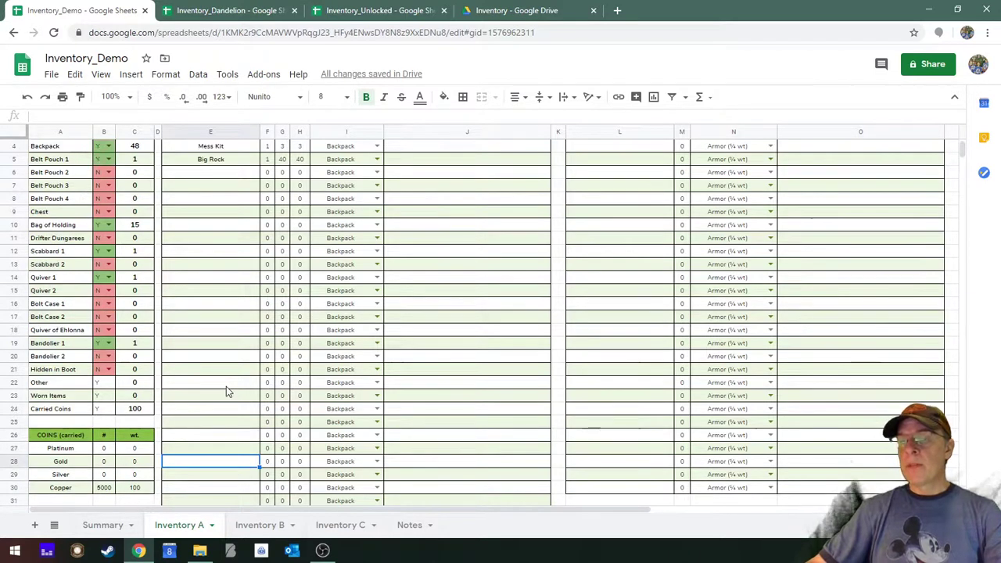
scroll(226, 392, "down", 3)
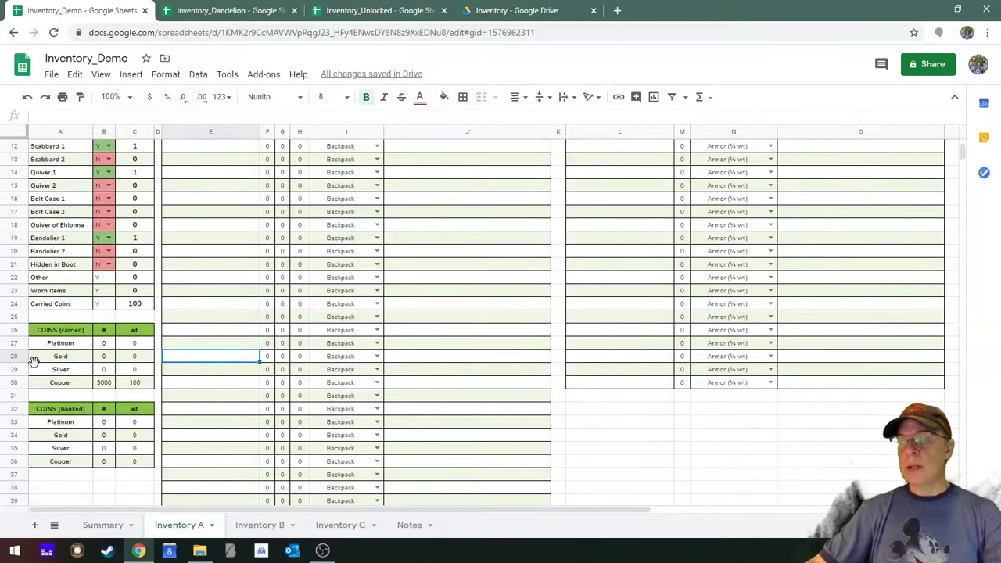
left_click(99, 385)
type("0")
key("Return")
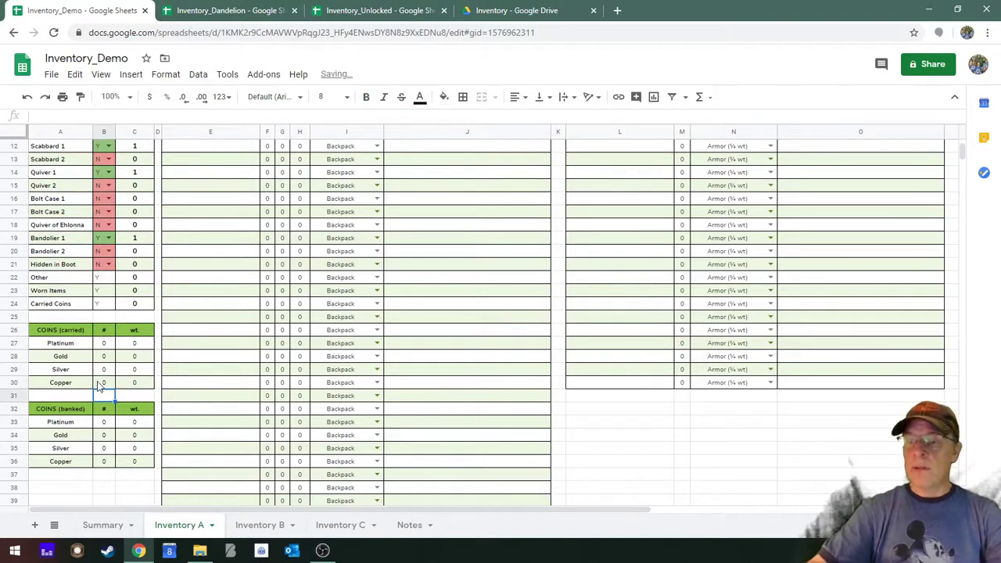
Enable the Chest in Dandelion's container list by setting it to Y
scroll(164, 240, "up", 3)
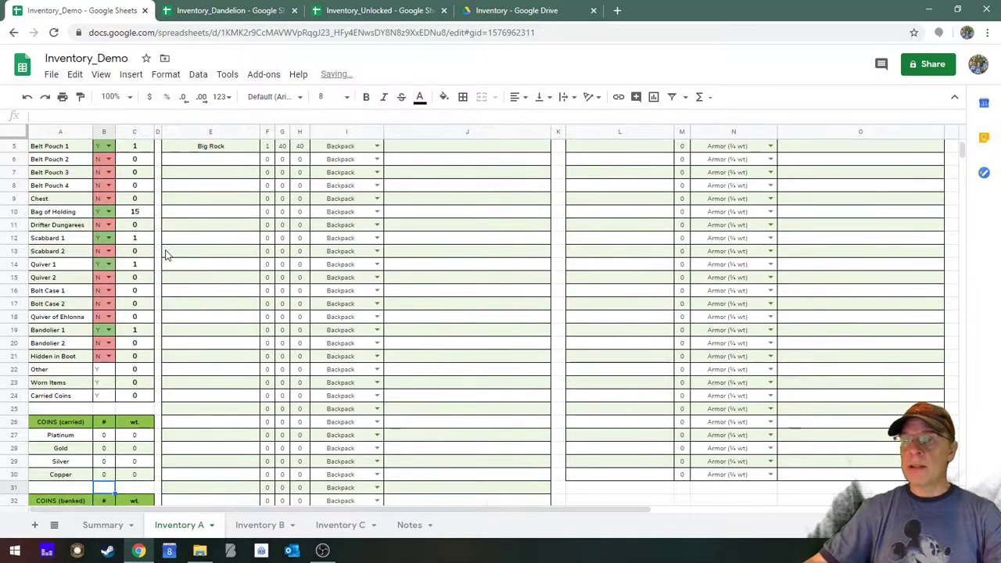
left_click(106, 196)
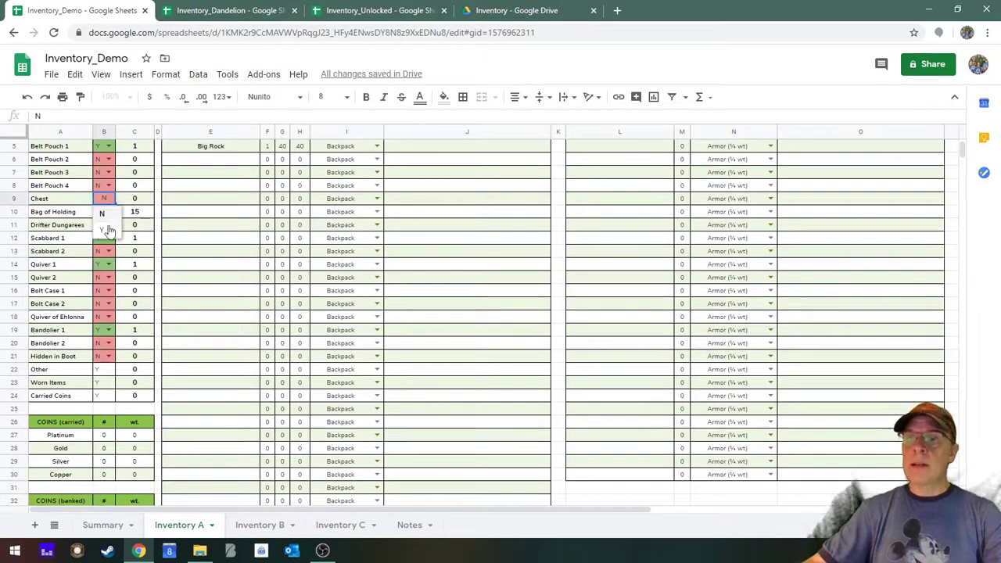
left_click(105, 216)
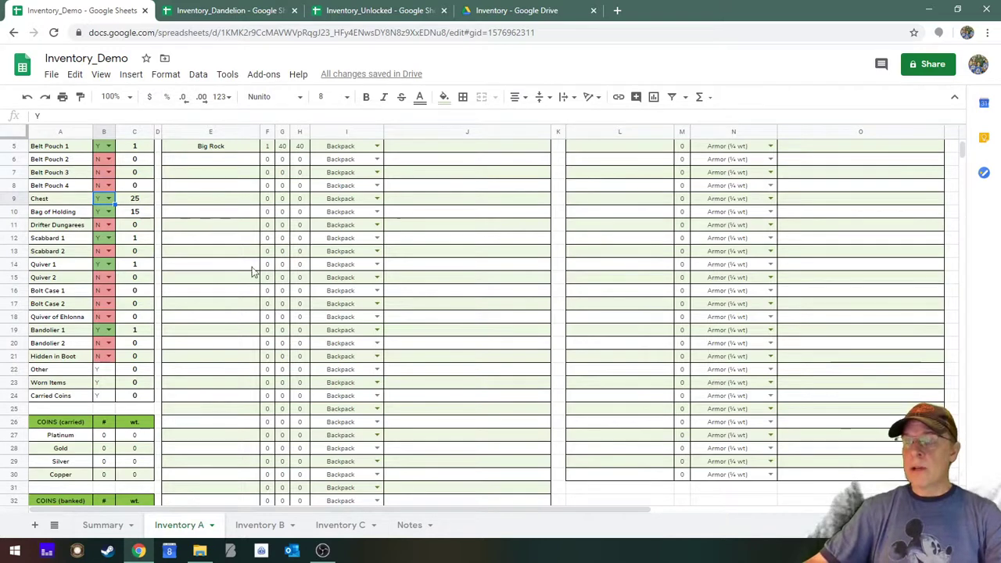
Add Fine Clothes to Dandelion's general inventory with quantity 3, weight 6 and the Chest as location
scroll(253, 270, "up", 2)
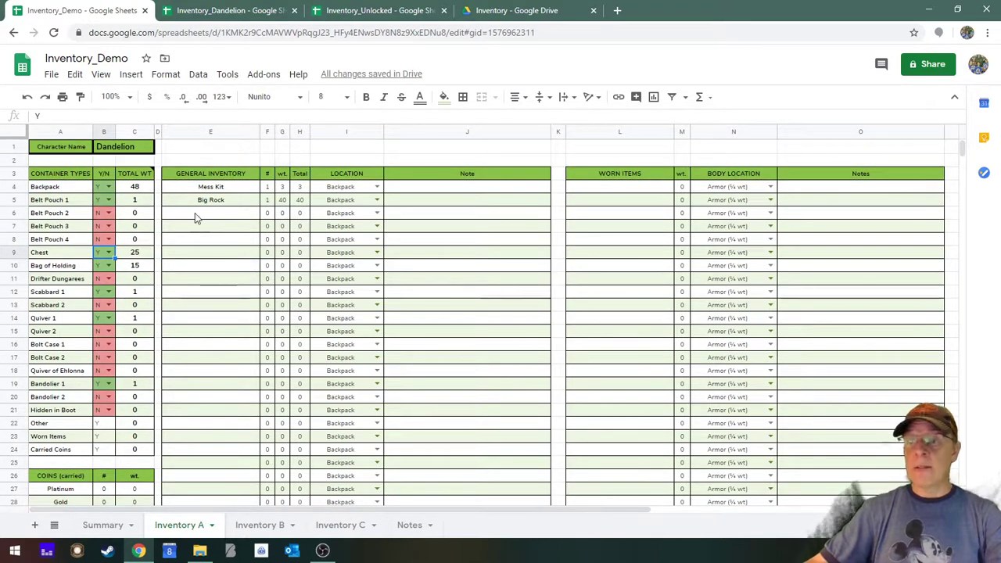
left_click(194, 213)
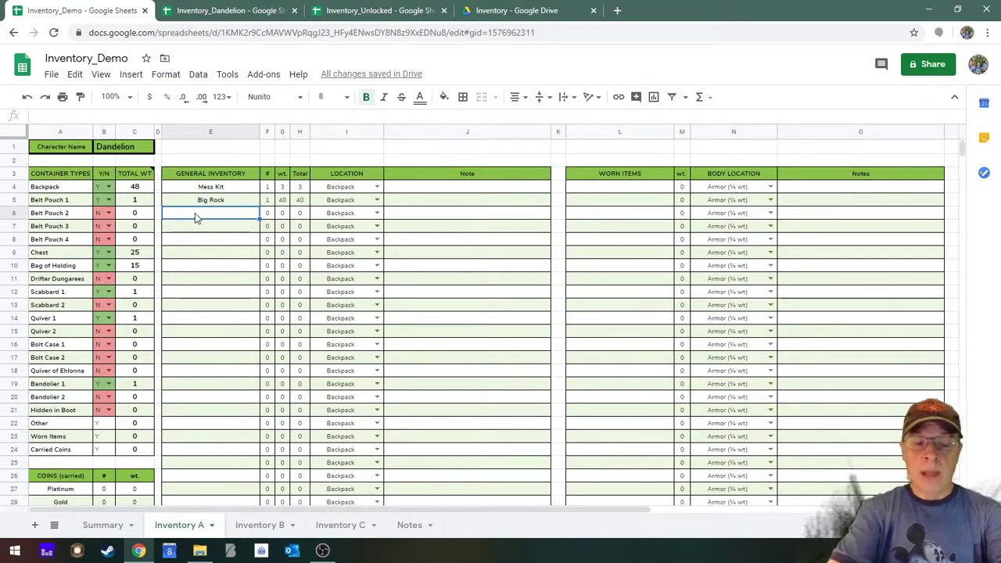
type("Fine Clothes")
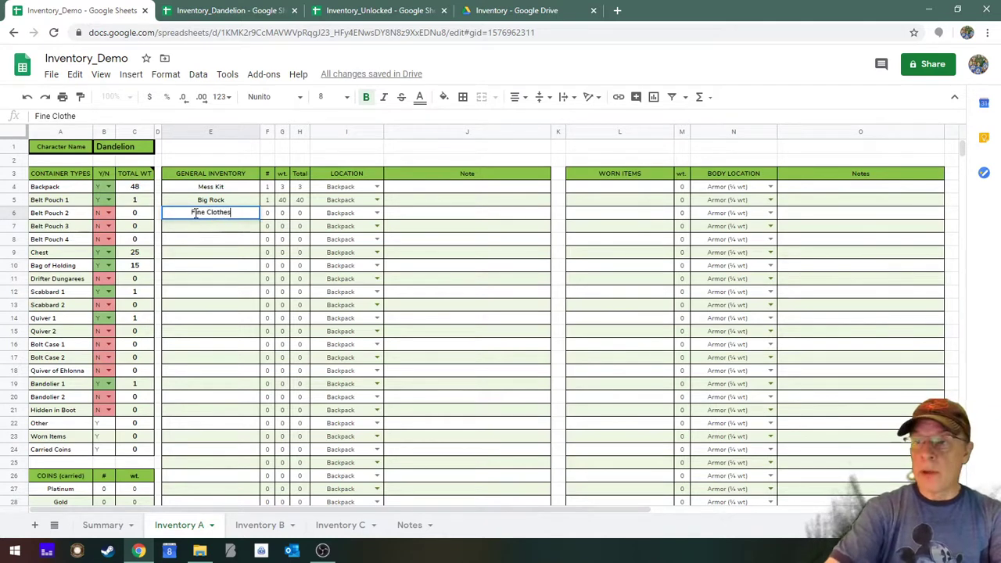
left_click(268, 219)
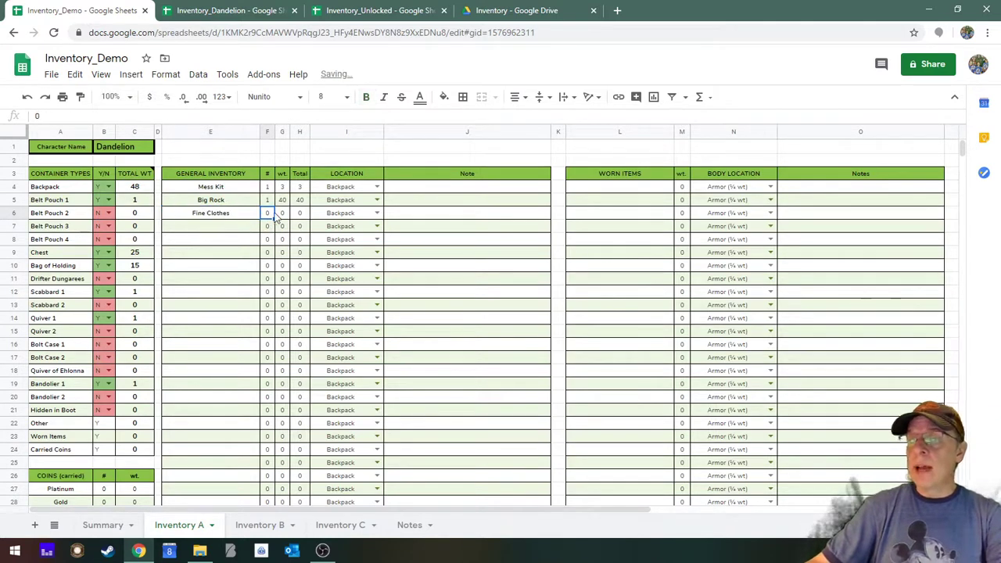
type("3")
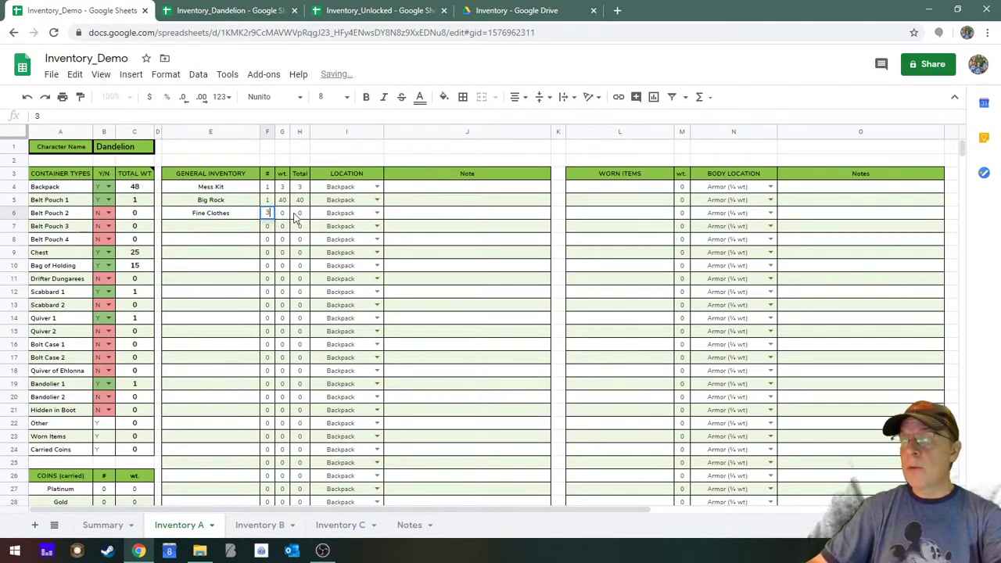
left_click(283, 218)
type("6")
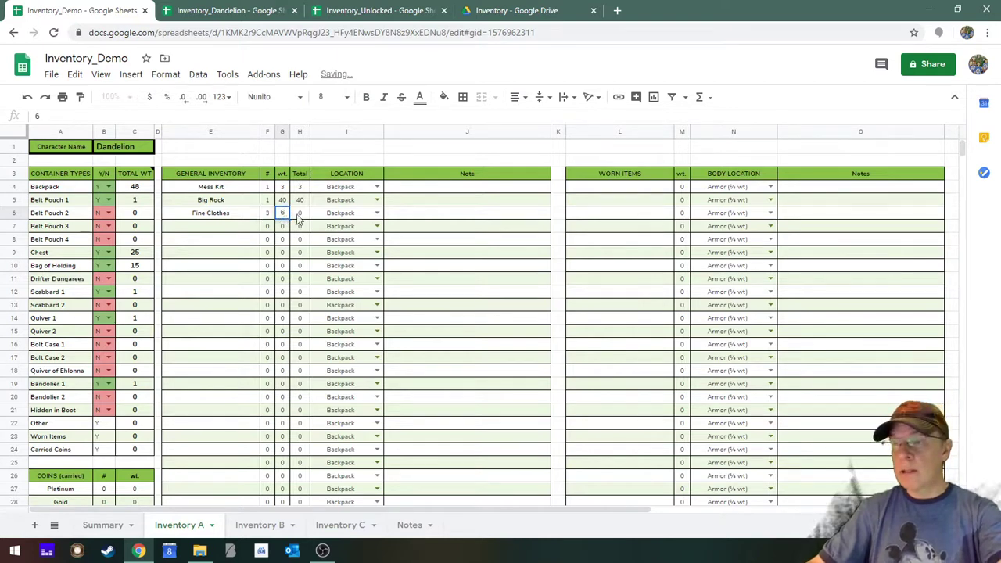
left_click(377, 213)
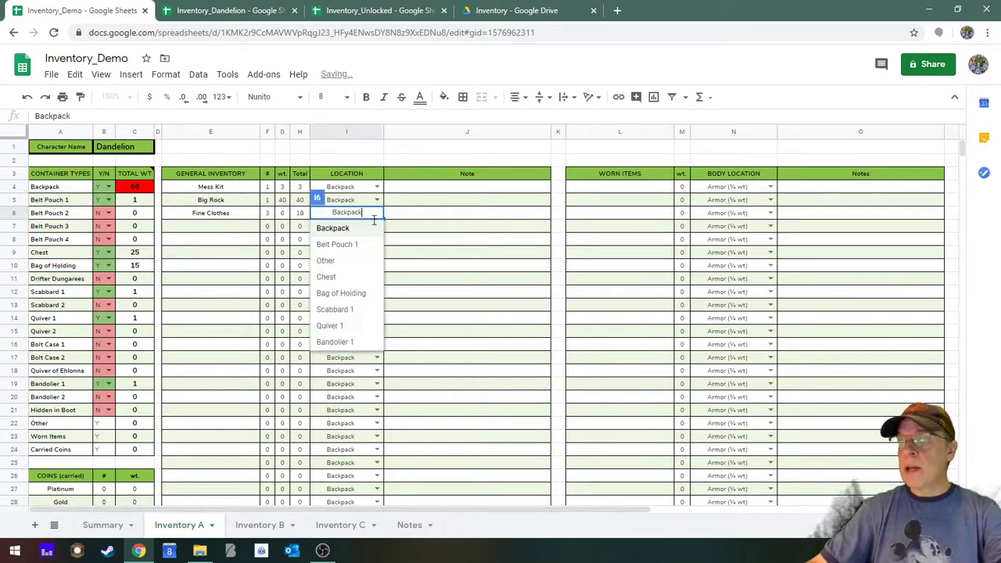
left_click(352, 280)
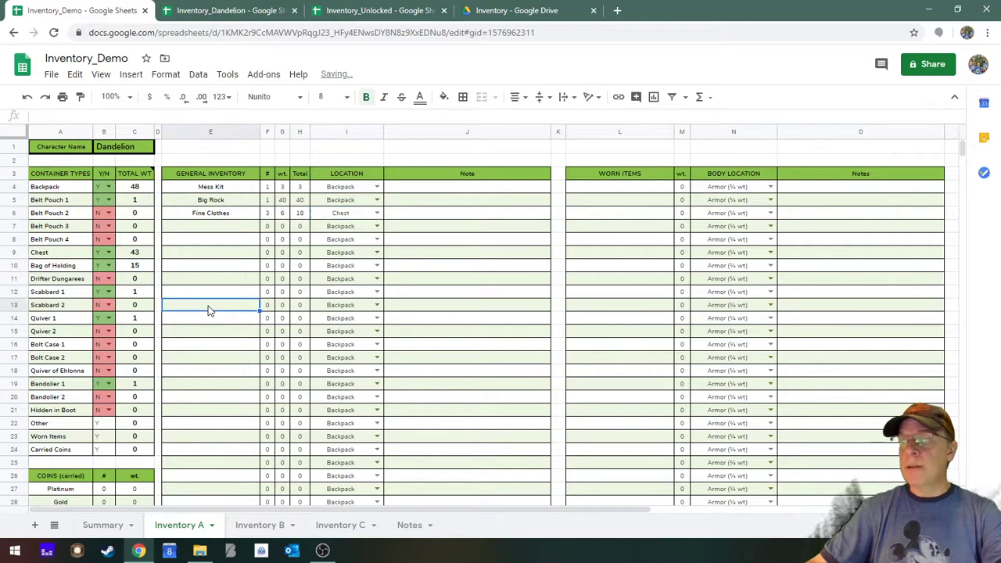
Check the Chest weight in Dandelion's stash on the Summary sheet, and return to the Fine Clothes row on Inventory A
left_click(102, 526)
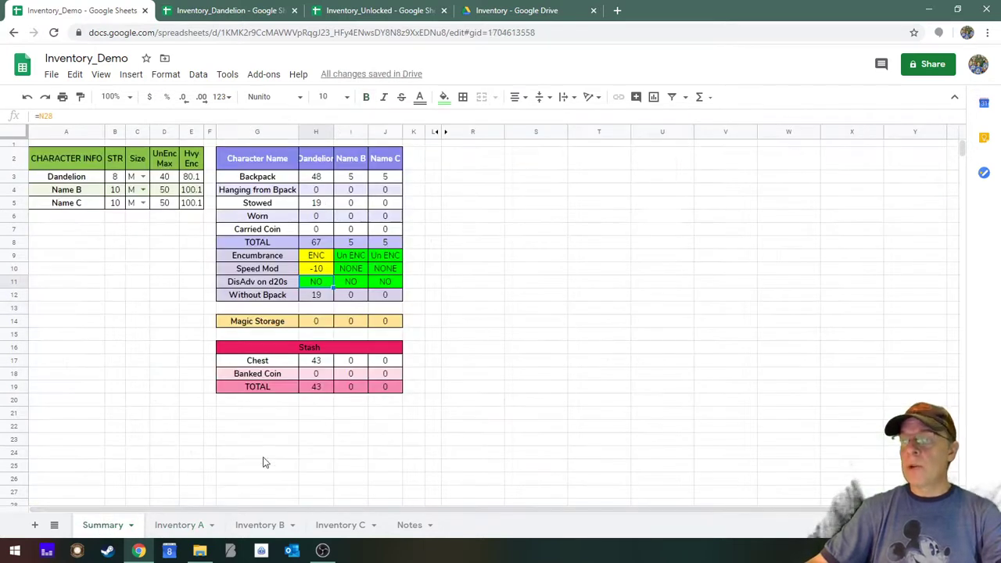
left_click(322, 364)
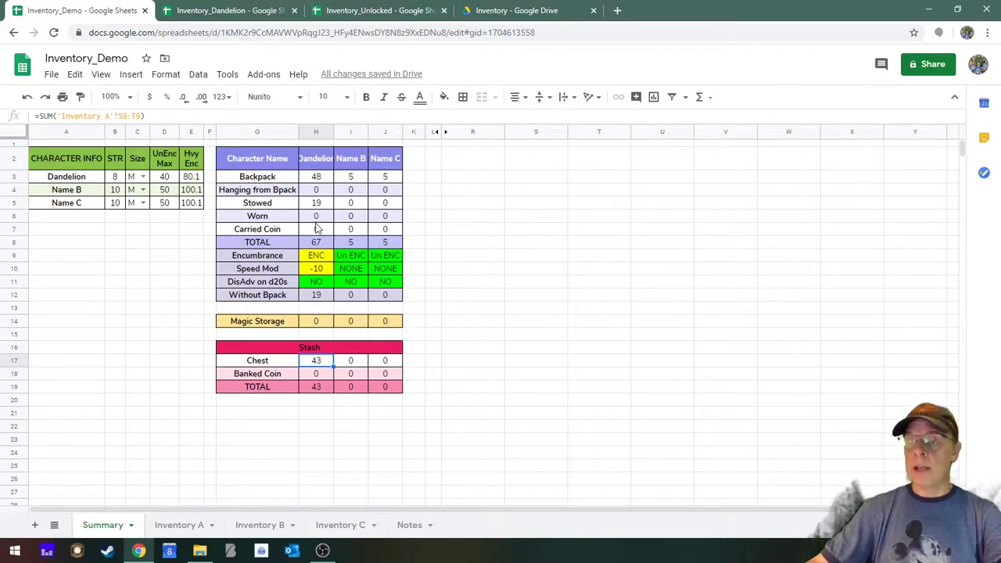
left_click(188, 525)
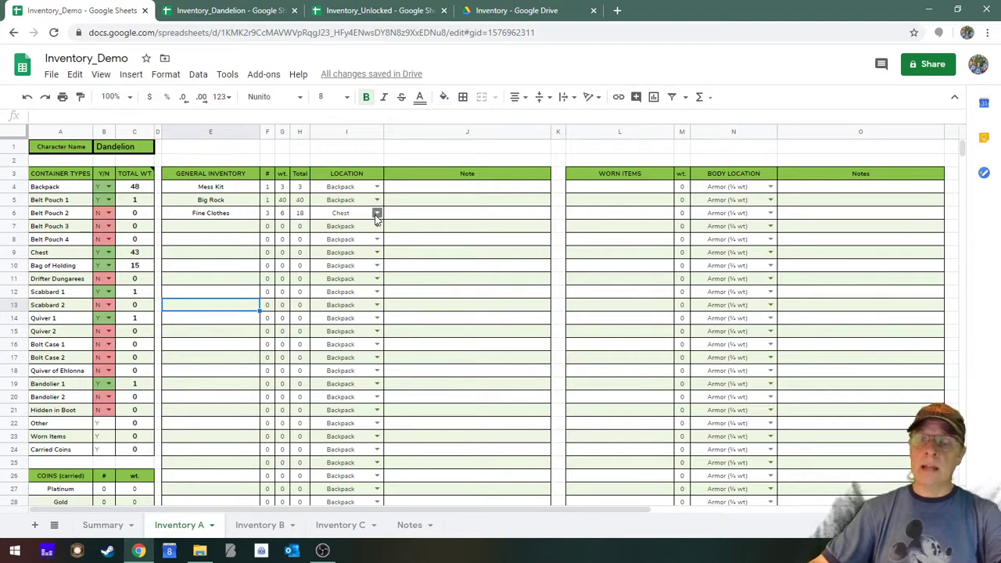
left_click(428, 219)
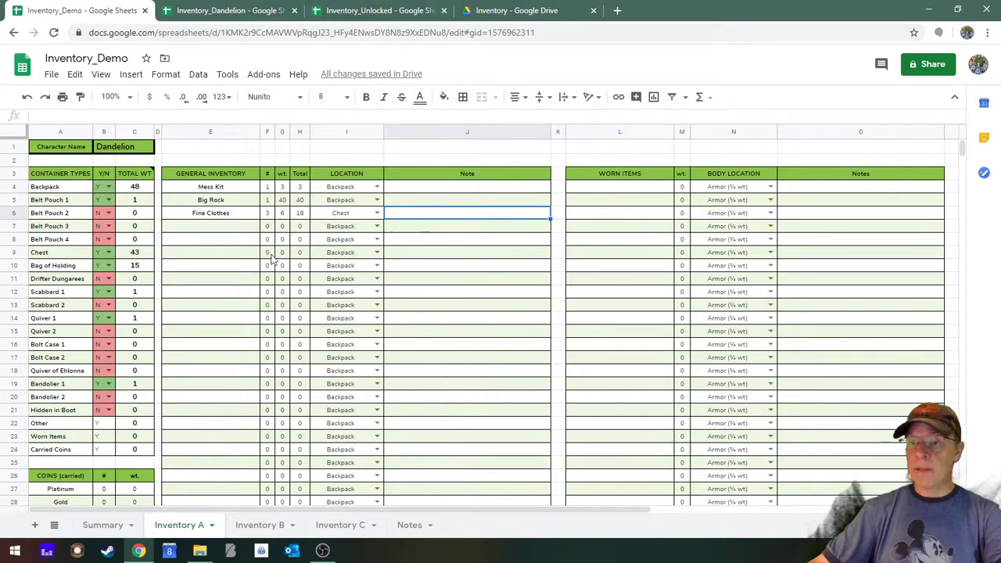
Set the number of banked platinum coins to 200 and check the Banked Coin weight on the Summary sheet
scroll(239, 239, "down", 5)
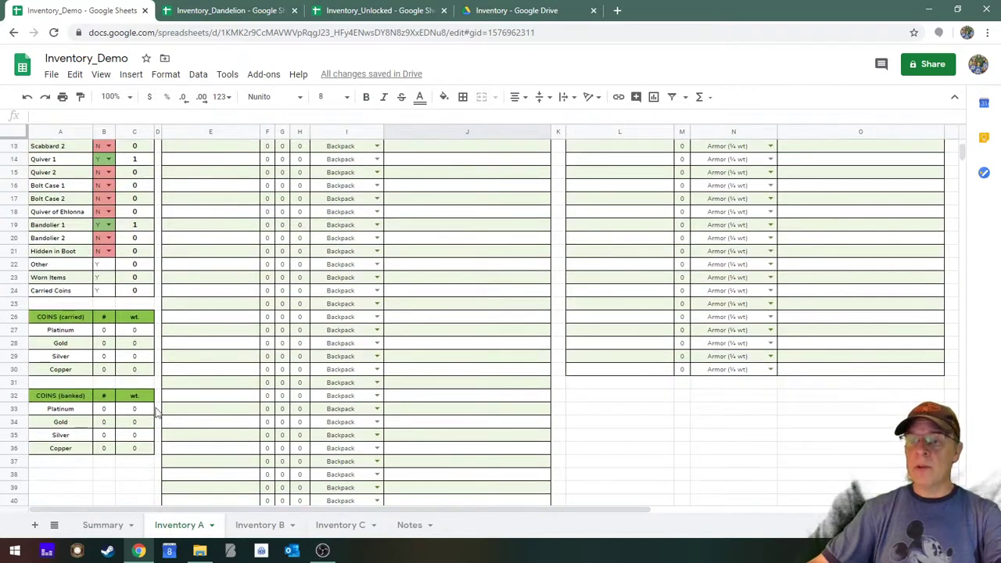
left_click(102, 412)
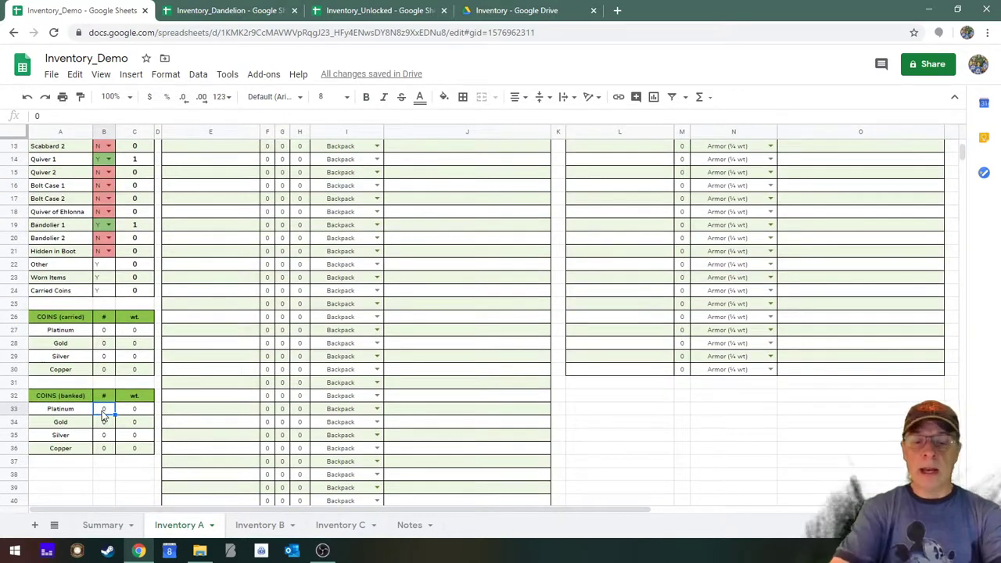
type("200")
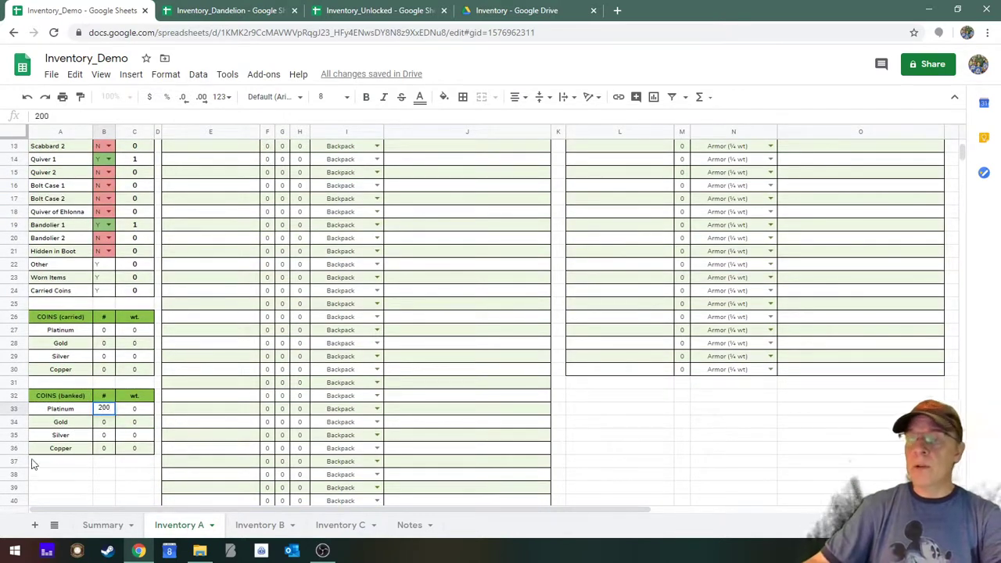
left_click(121, 437)
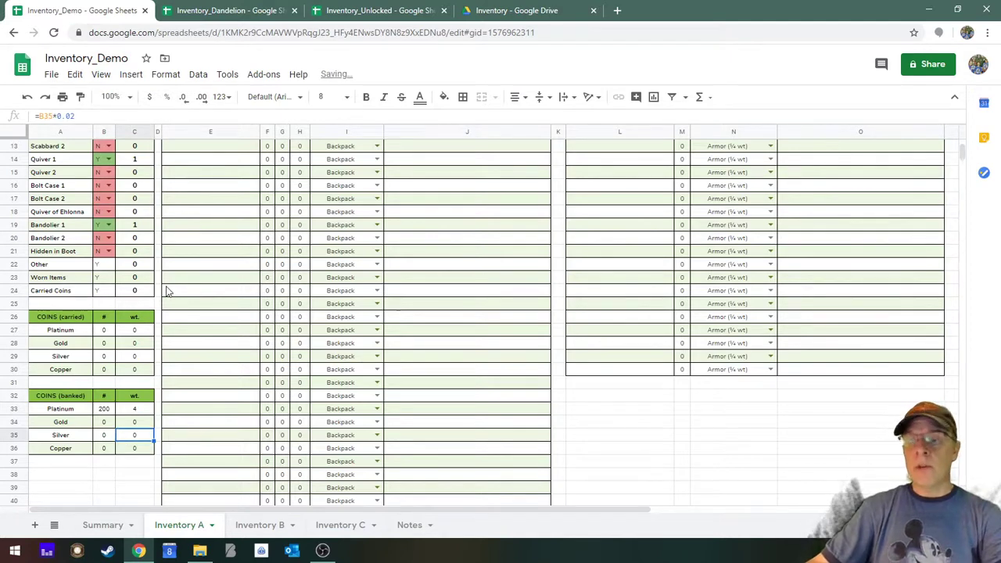
left_click(93, 527)
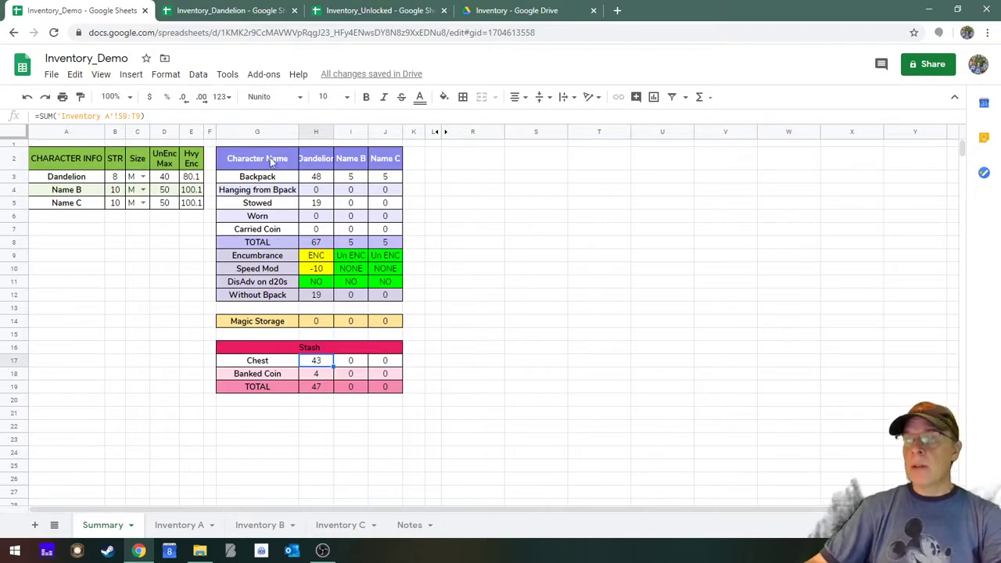
Add Leather as the first worn item on the Inventory A sheet with a weight of 2.5
left_click(184, 525)
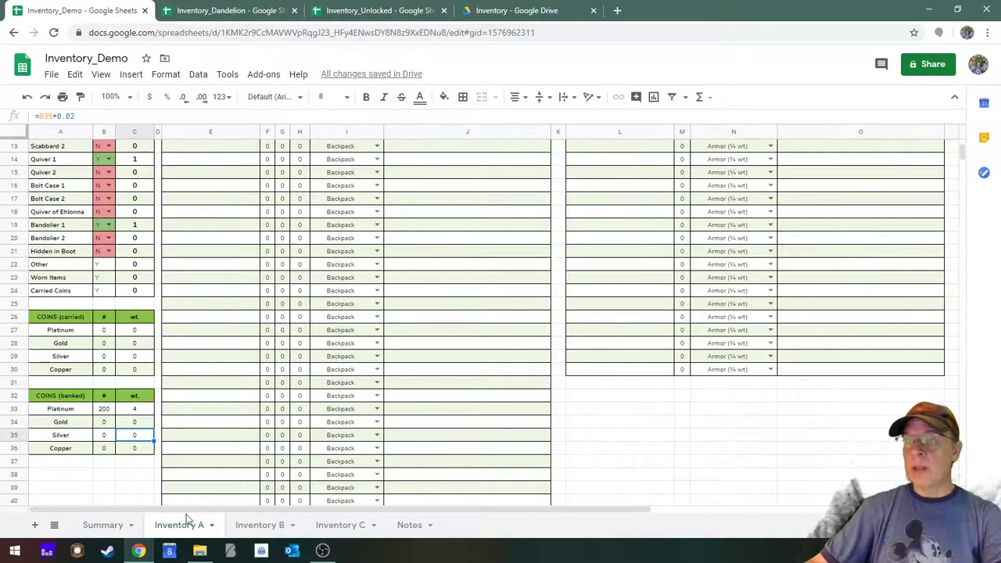
scroll(123, 390, "up", 5)
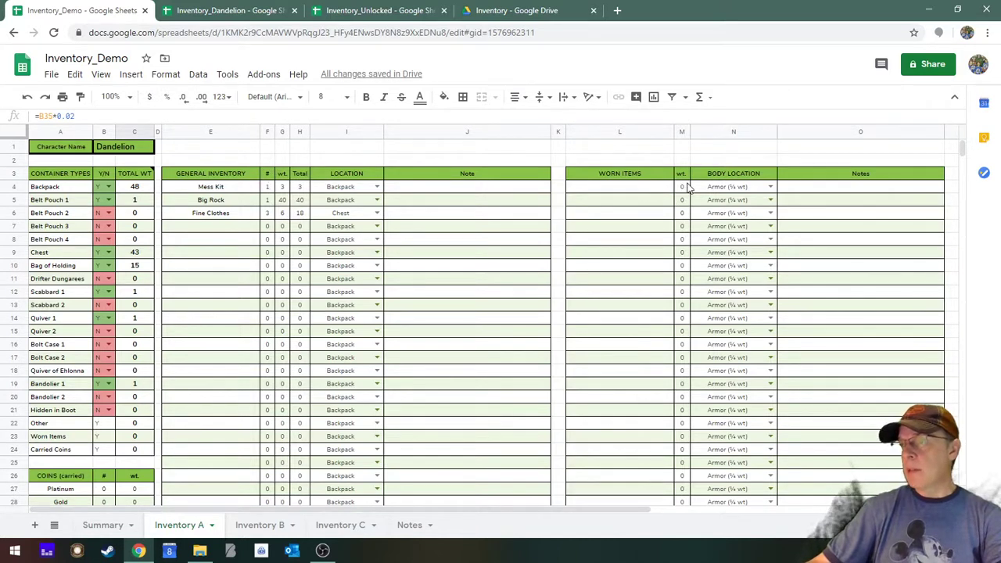
left_click(629, 187)
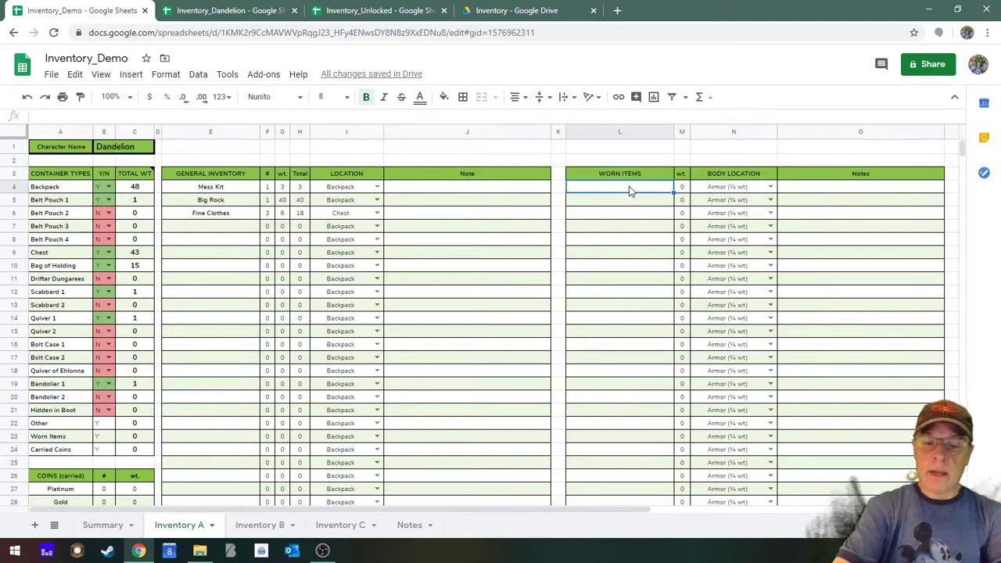
type("Leather")
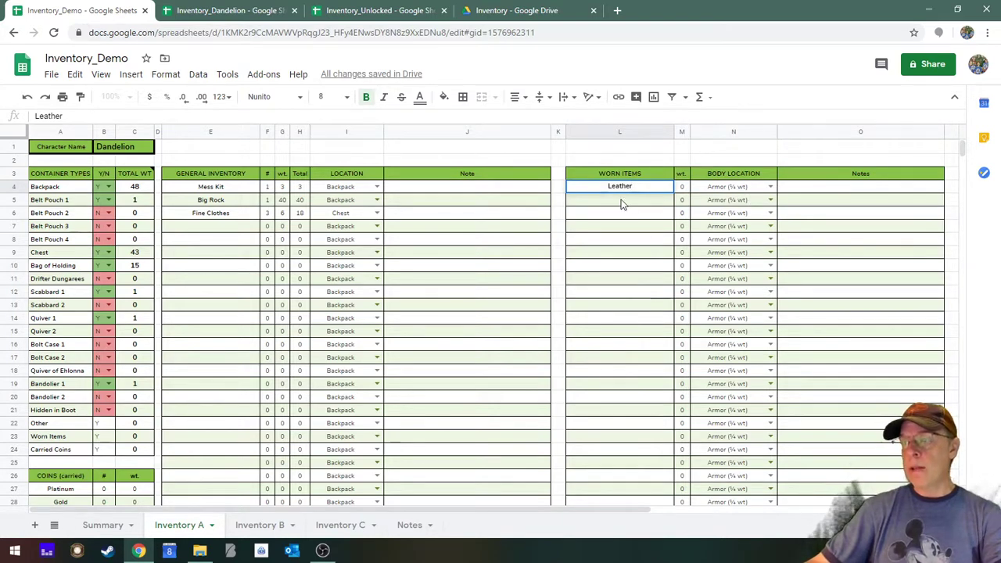
left_click(233, 229)
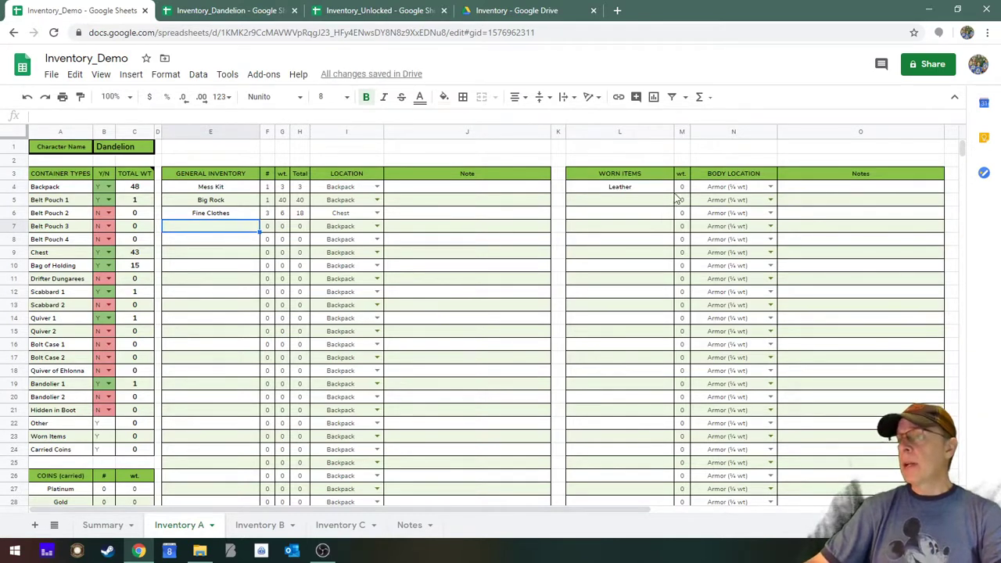
left_click(680, 192)
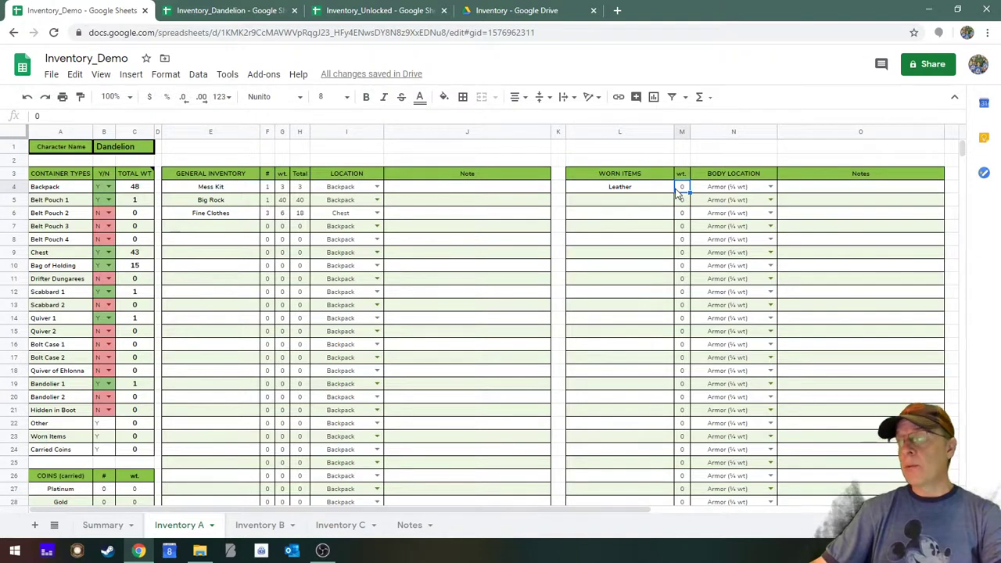
type("2")
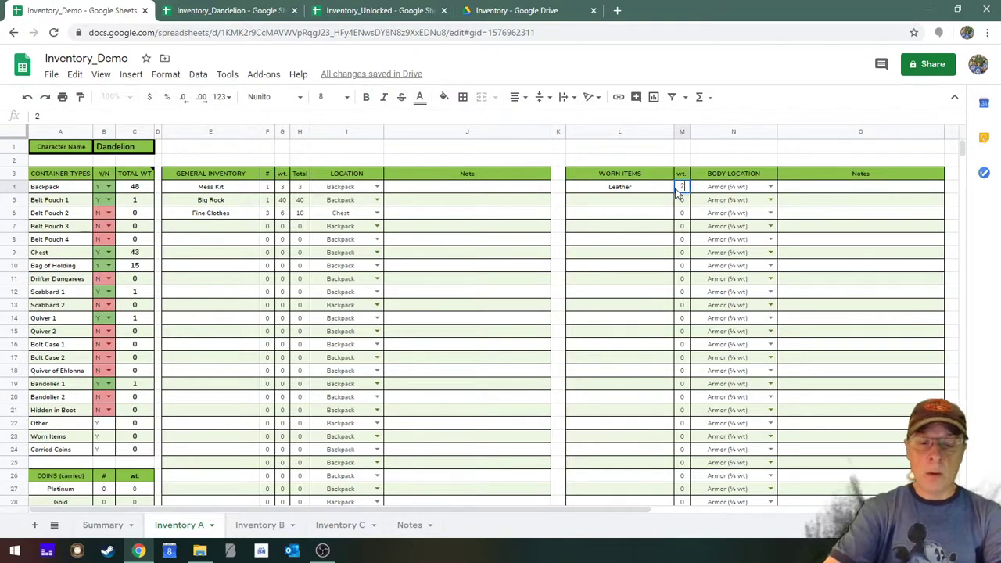
type(".5")
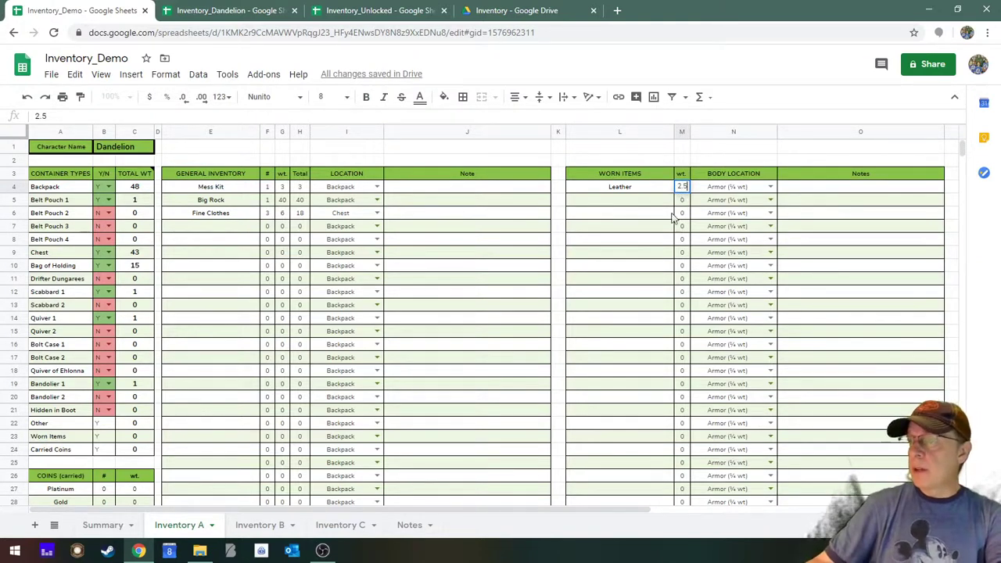
left_click(643, 203)
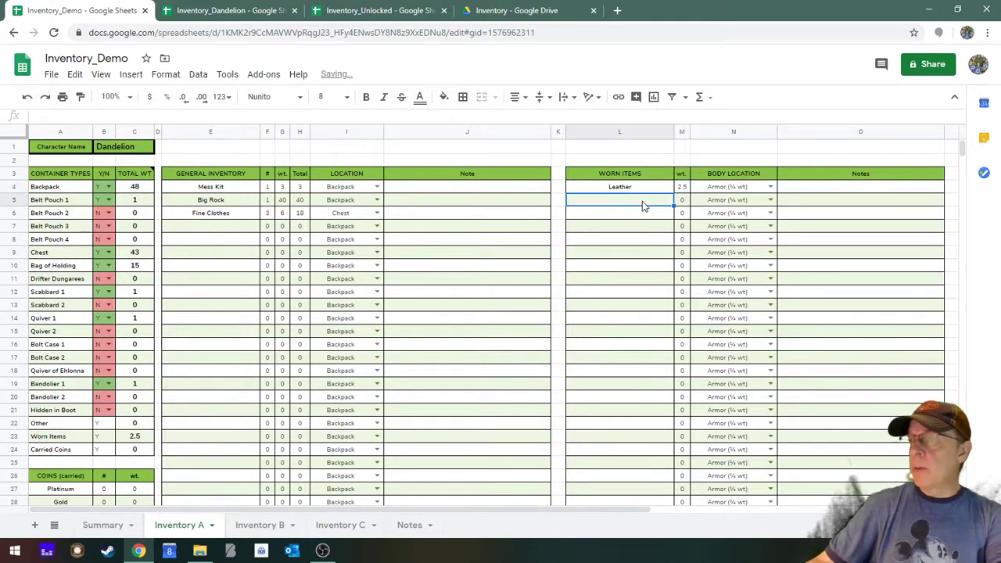
Add a Waterskin below Leather in the worn items, with body location Hanging from Backpack and weight 5
left_click(774, 200)
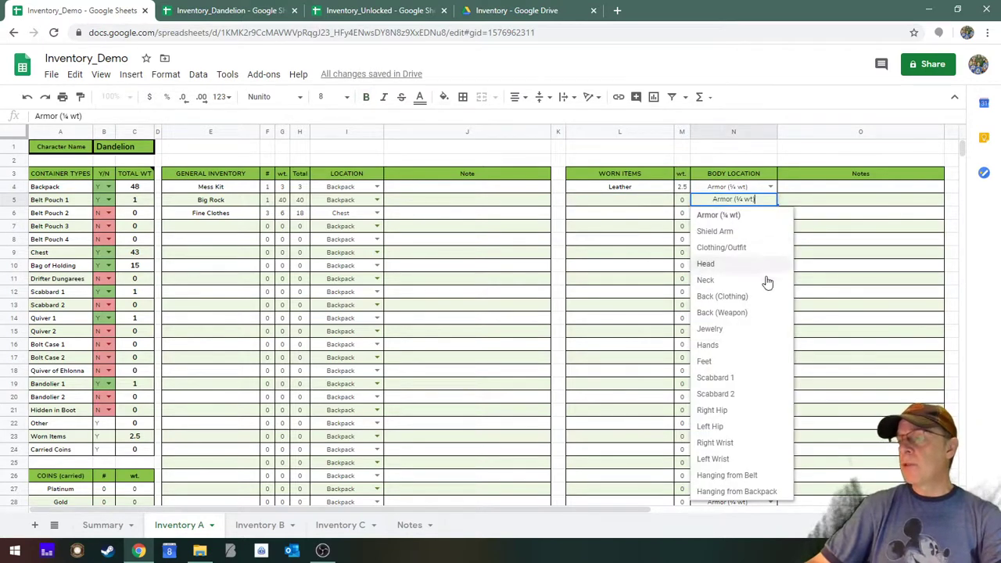
left_click(773, 492)
left_click(626, 202)
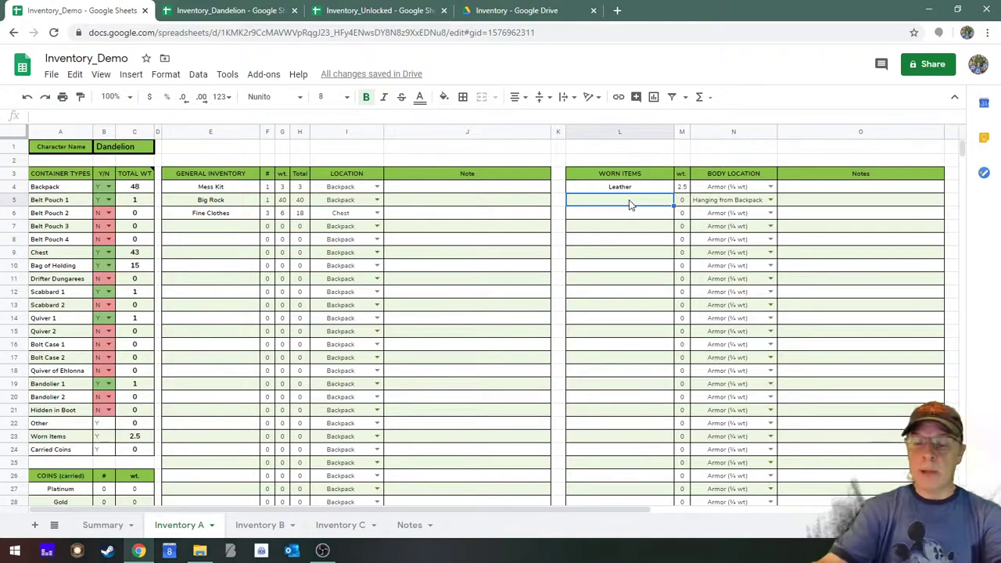
type("Waterskin")
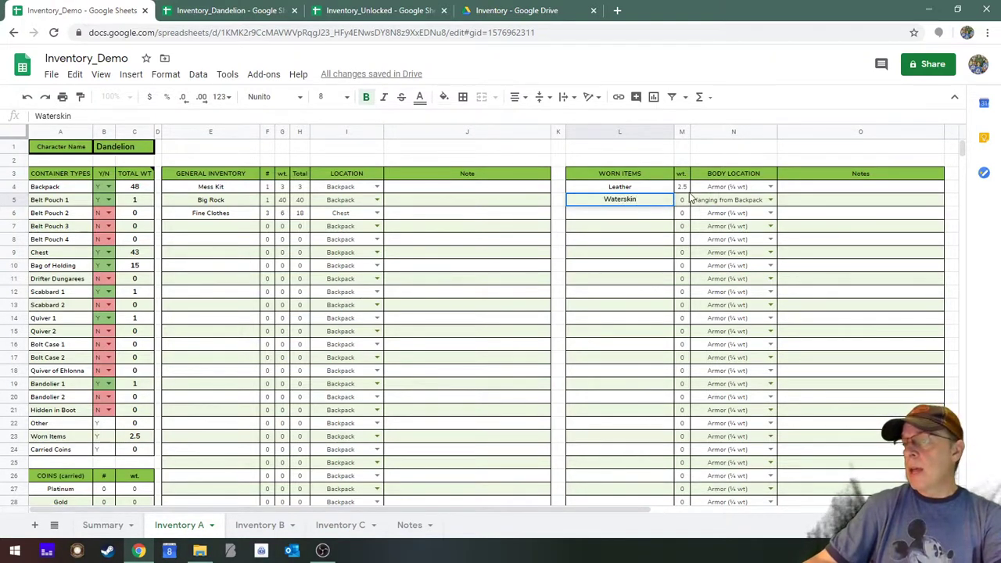
left_click(681, 201)
type("5")
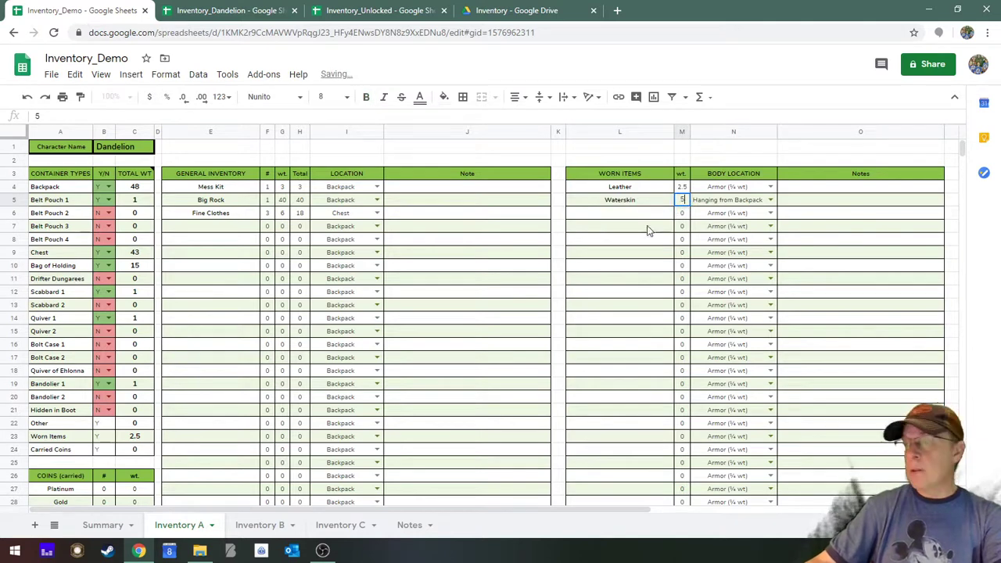
key("Return")
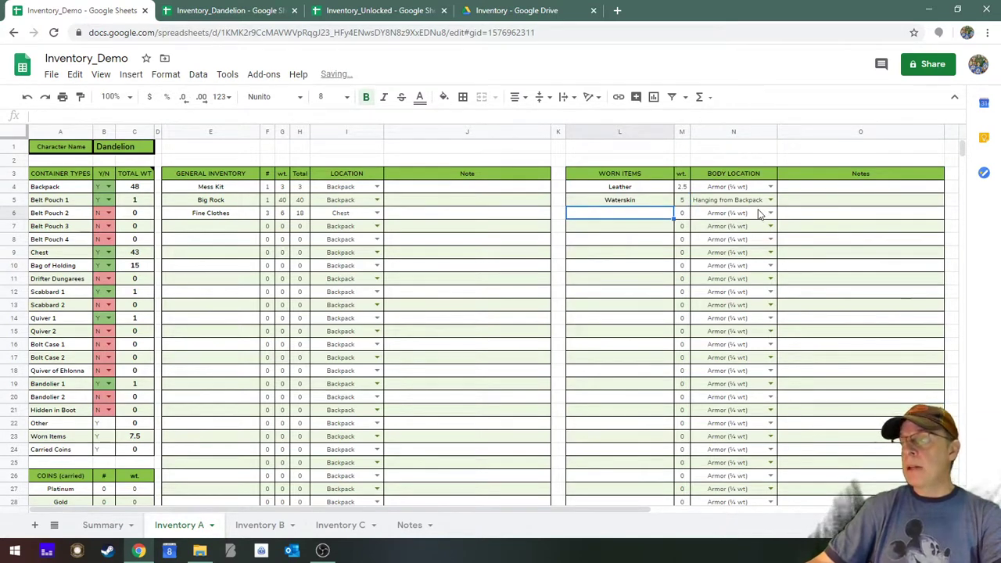
Compare Dandelion's Hanging from Bpack and Without Bpack weights on the Summary sheet, and return to Inventory A
left_click(107, 527)
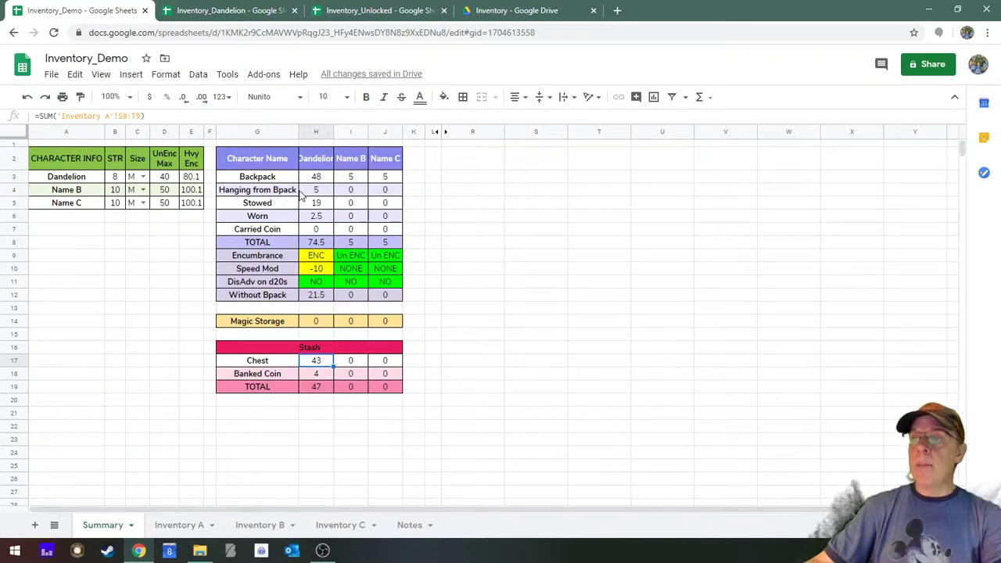
left_click(312, 193)
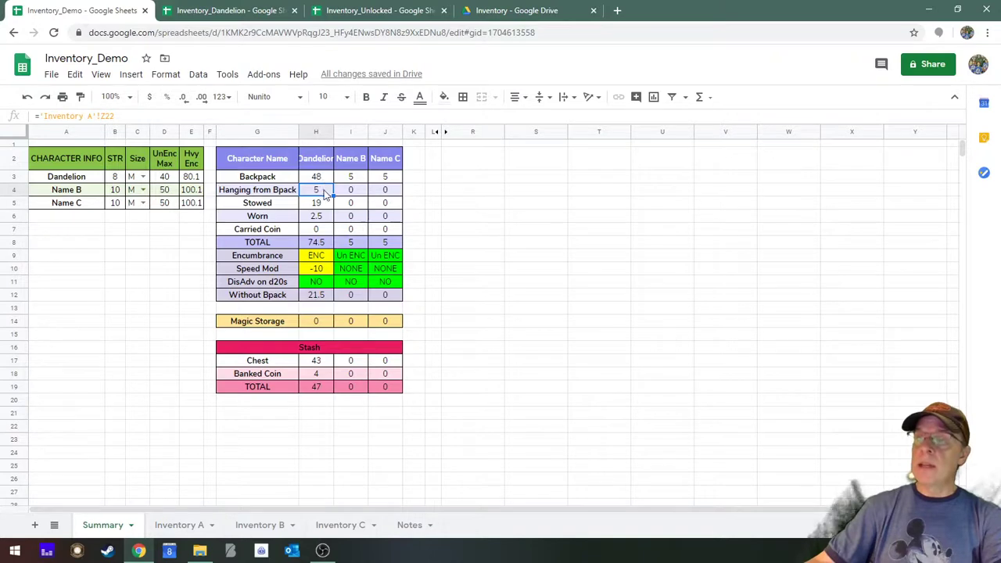
left_click(317, 297)
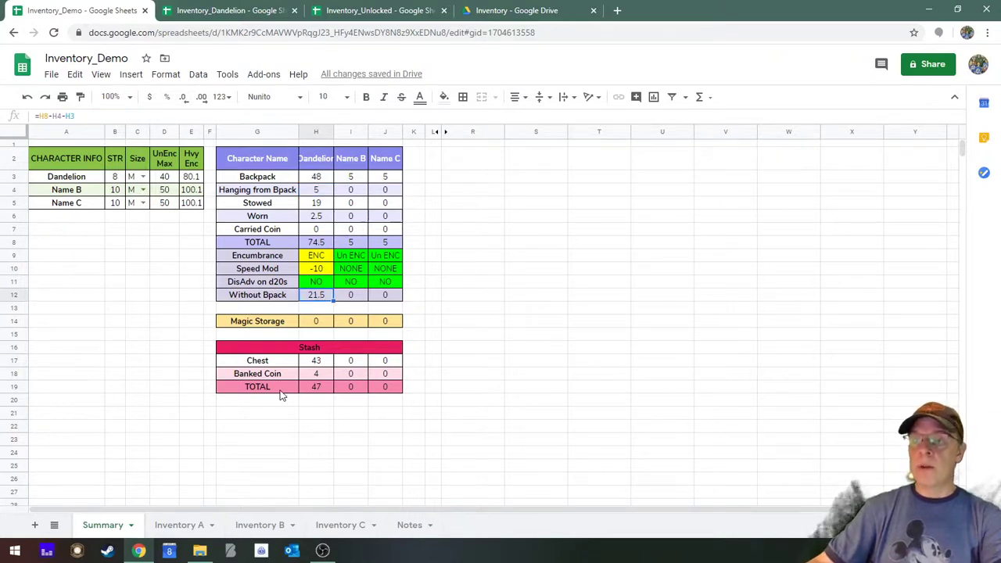
left_click(179, 525)
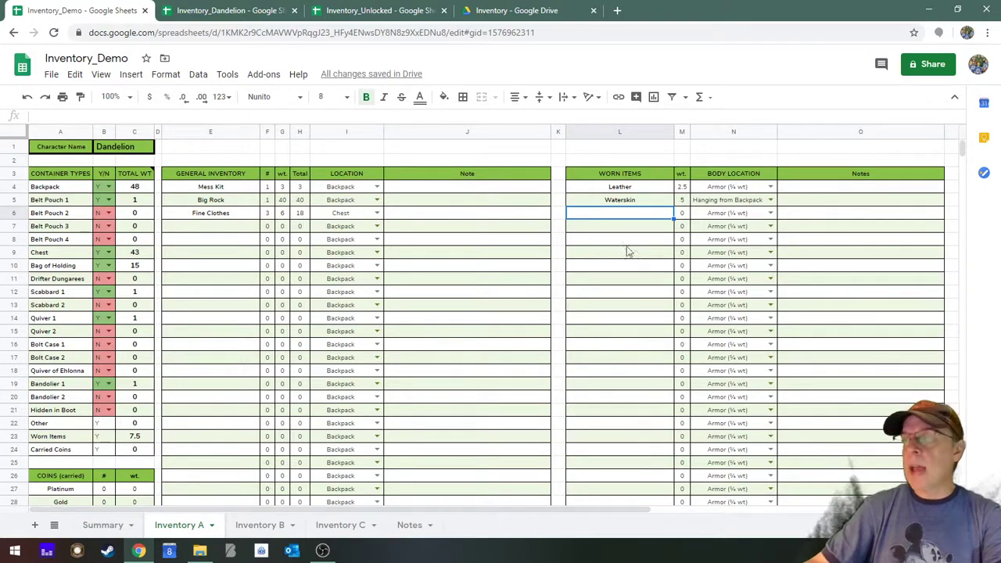
Add a Handaxe below the Waterskin in the worn items, with body location Right Hip and weight 2
left_click(771, 214)
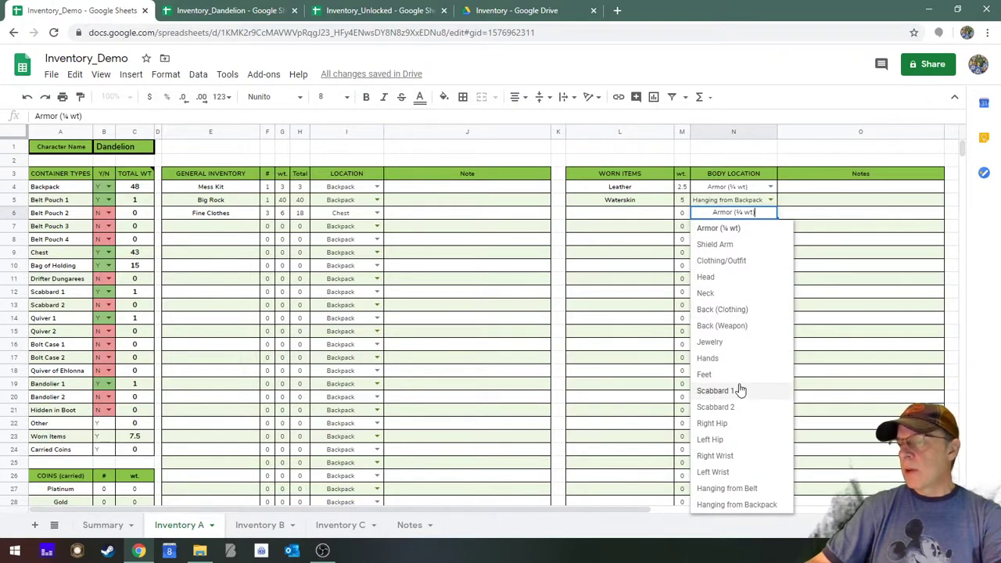
left_click(740, 430)
left_click(644, 216)
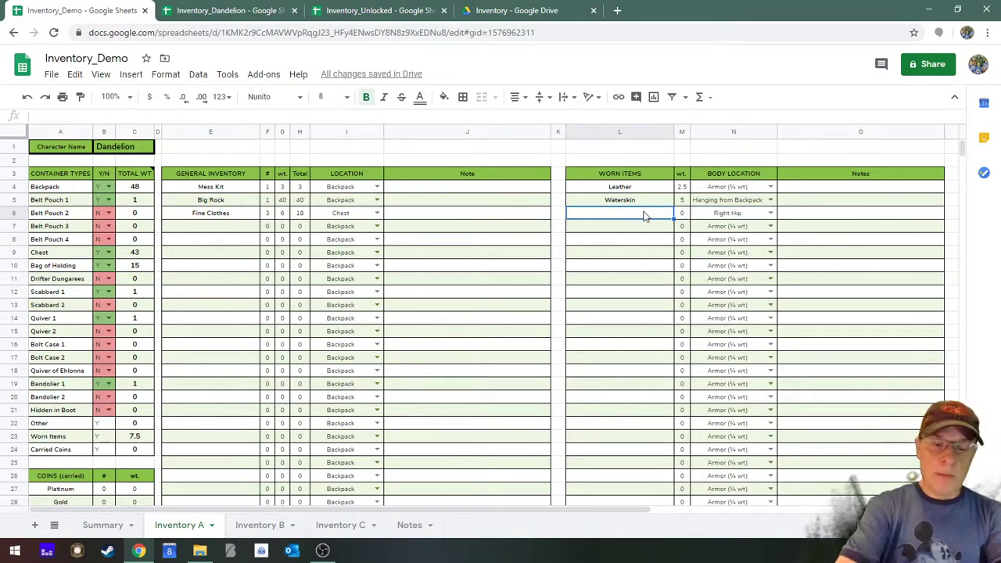
type("Handaxe")
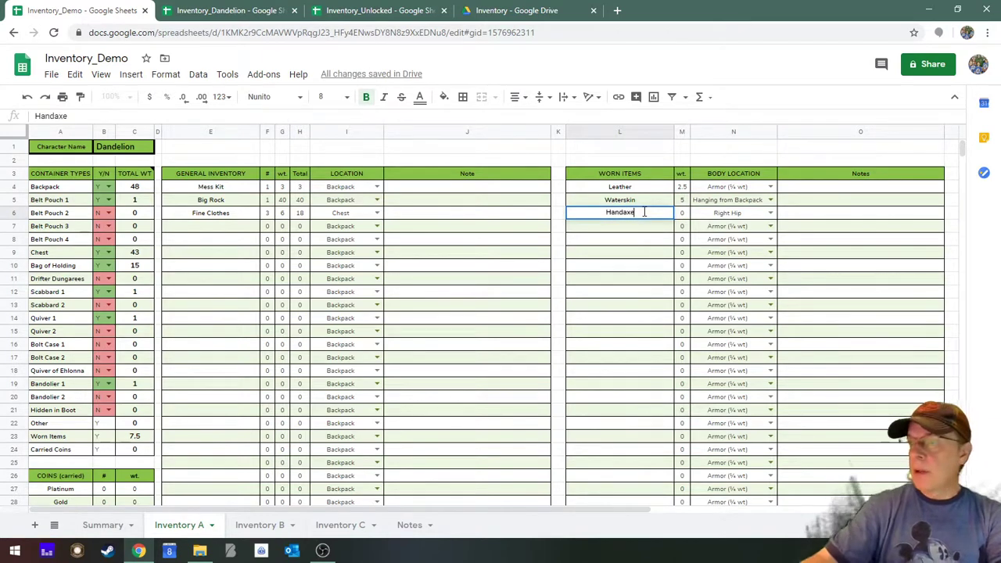
left_click(688, 217)
type("2")
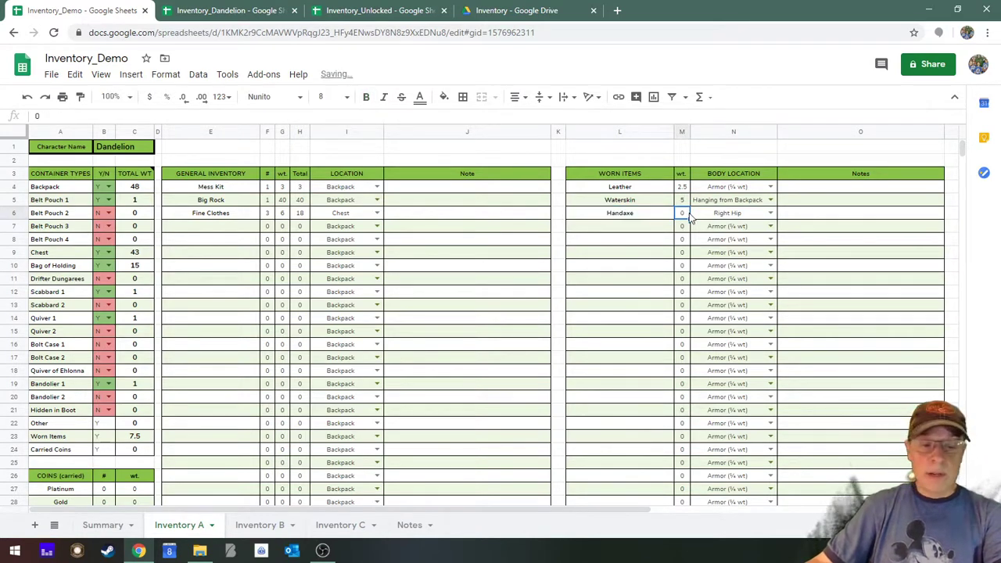
key("Return")
left_click(639, 245)
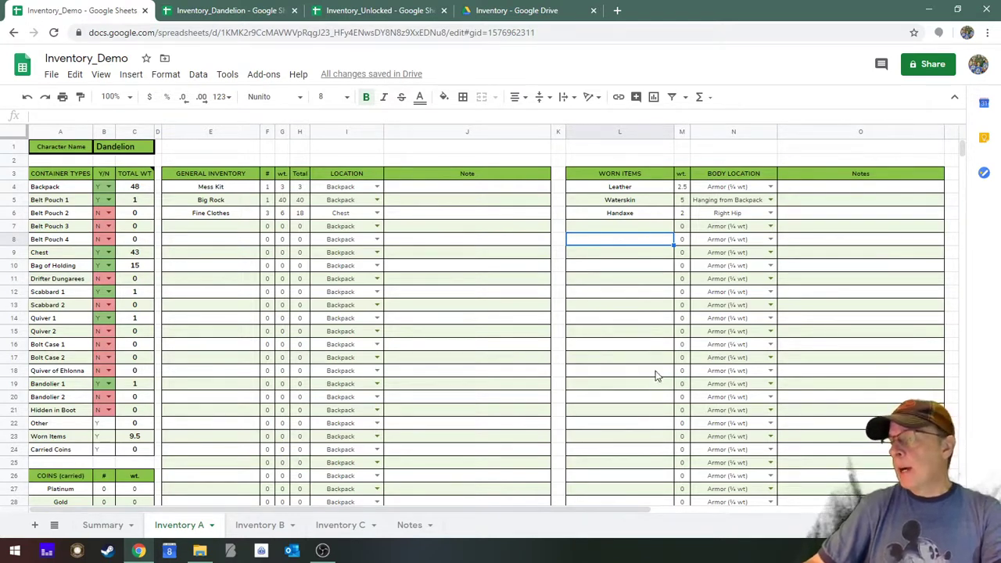
Look over the rest of the Inventory A sheet and check the Summary sheet
scroll(657, 273, "down", 3)
scroll(656, 273, "up", 3)
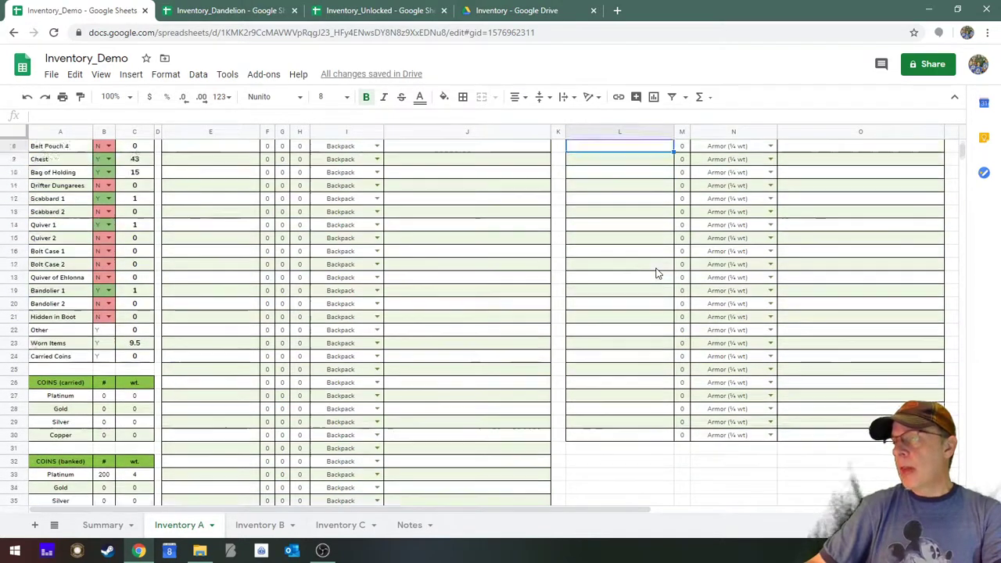
left_click(100, 526)
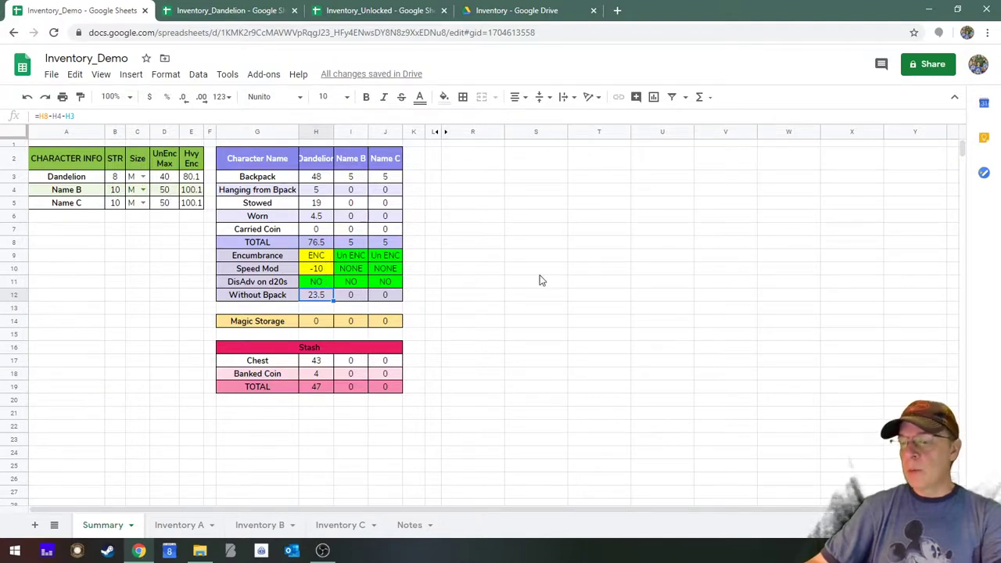
Switch to the Inventory_Dandelion spreadsheet and review Dandelion's stowed, worn, coin, total, UnEnc Max, Magic Storage and Chest values on the Summary sheet
left_click(231, 11)
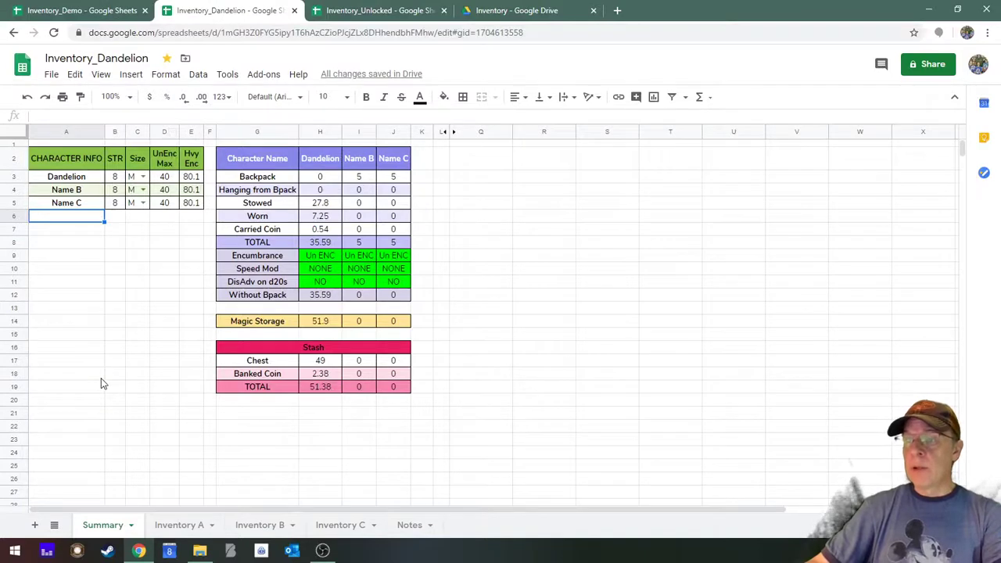
left_click(332, 204)
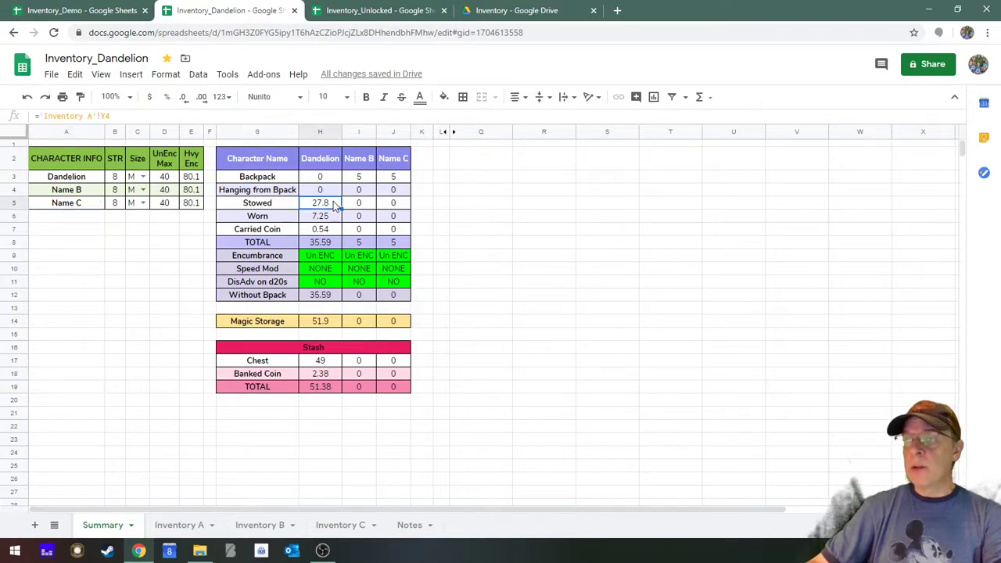
left_click(336, 220)
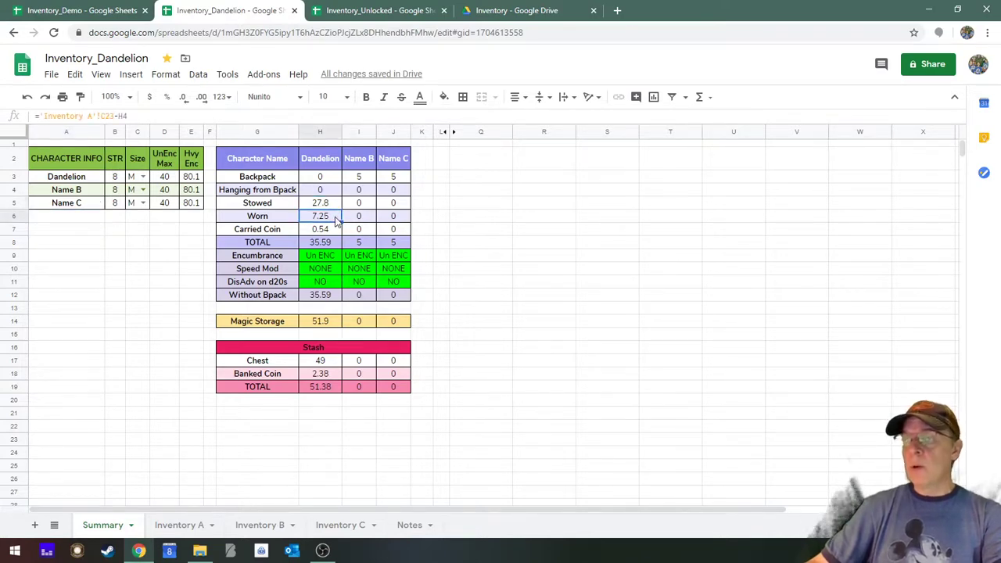
left_click(336, 231)
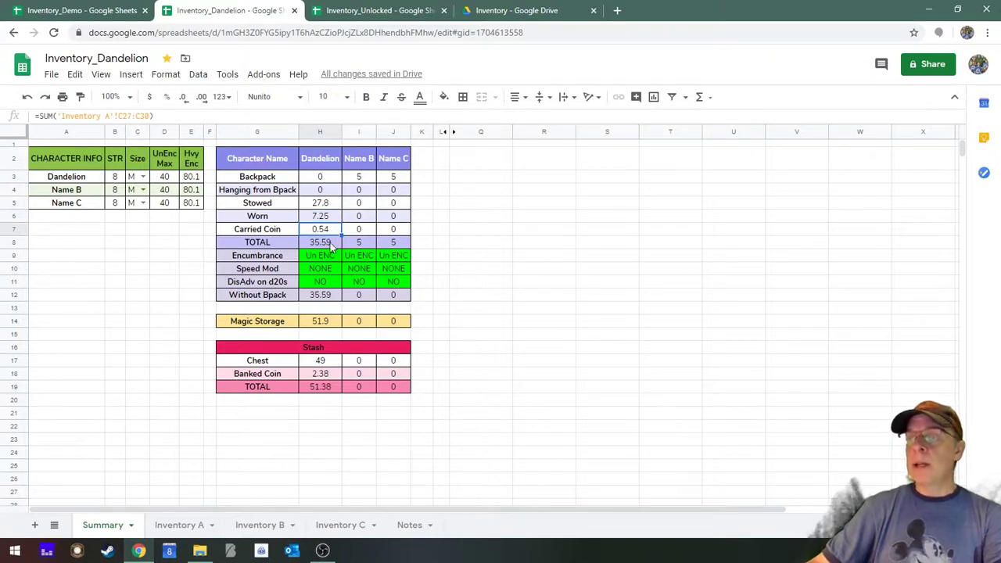
left_click(329, 243)
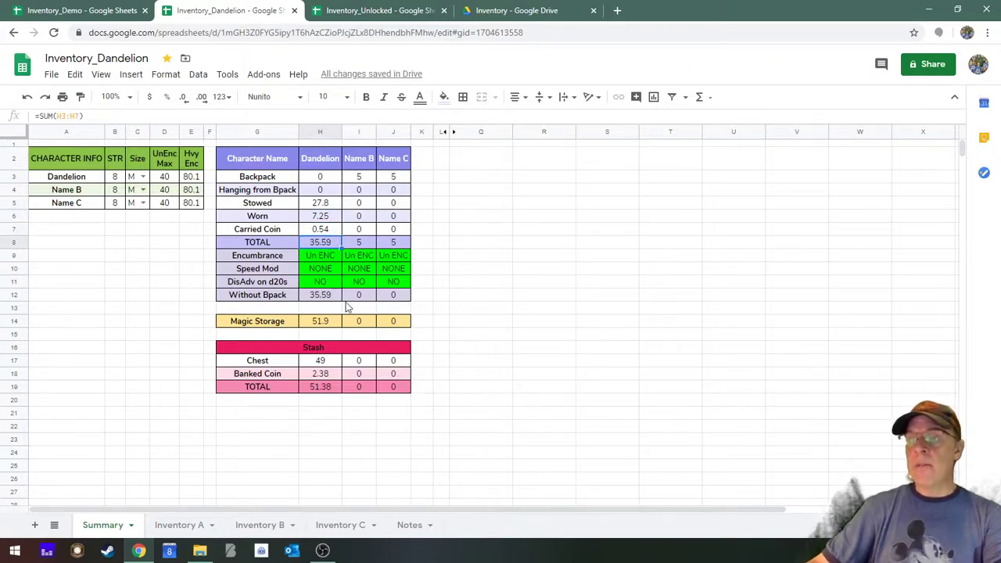
left_click(164, 178)
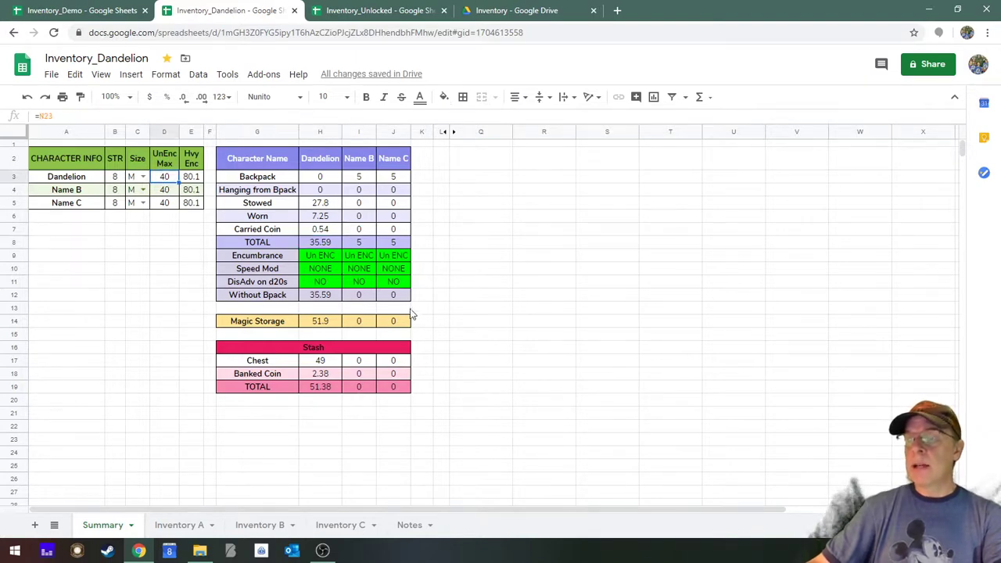
left_click(327, 328)
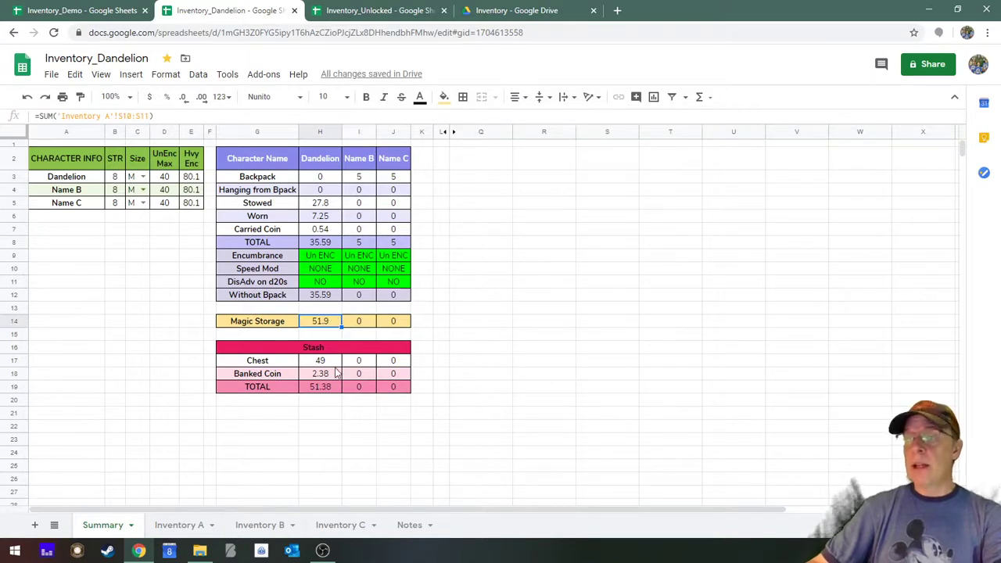
left_click(329, 364)
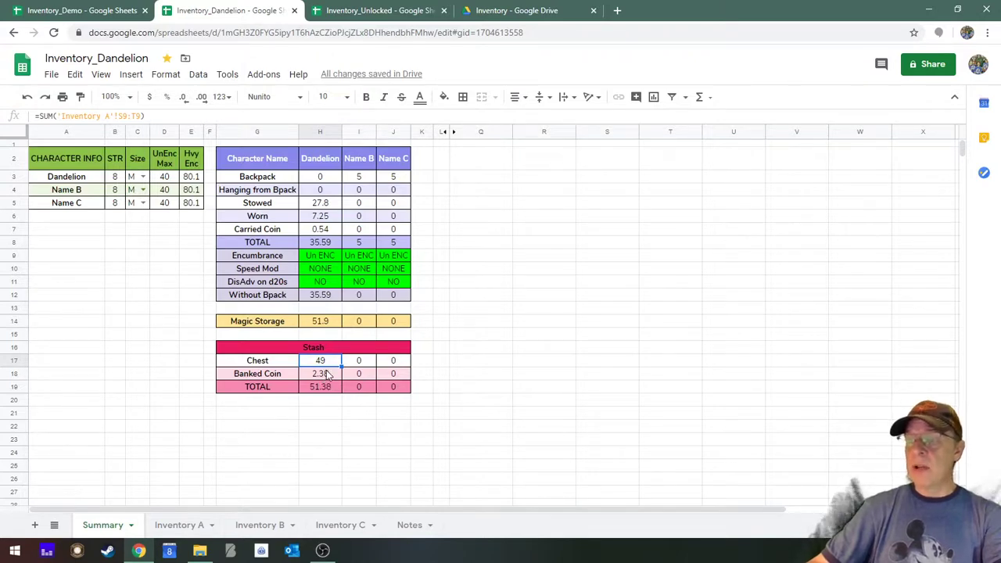
Examine the containers, coins, general inventory and worn items on the Inventory A sheet of Inventory_Dandelion
left_click(175, 523)
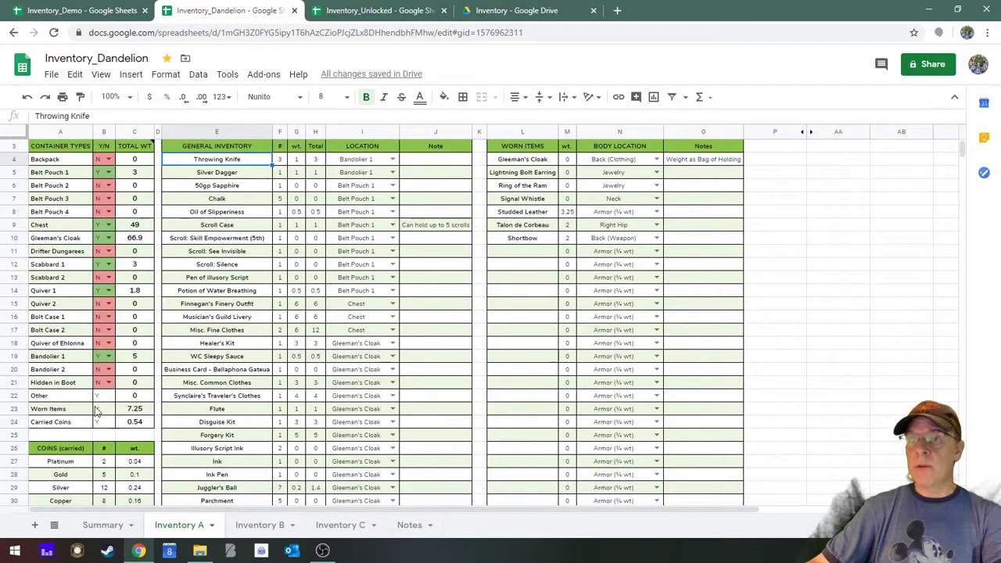
scroll(136, 313, "down", 4)
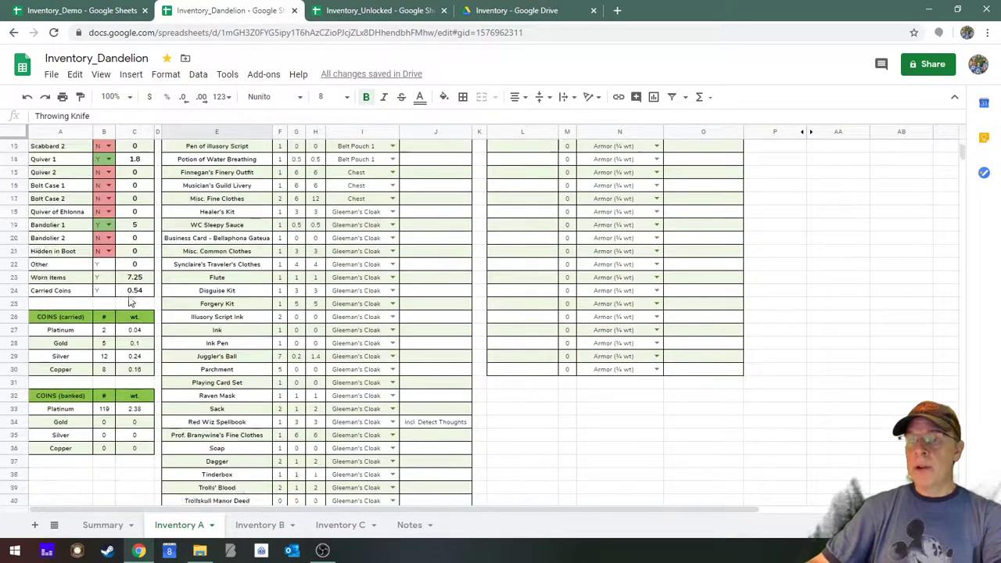
scroll(121, 320, "up", 4)
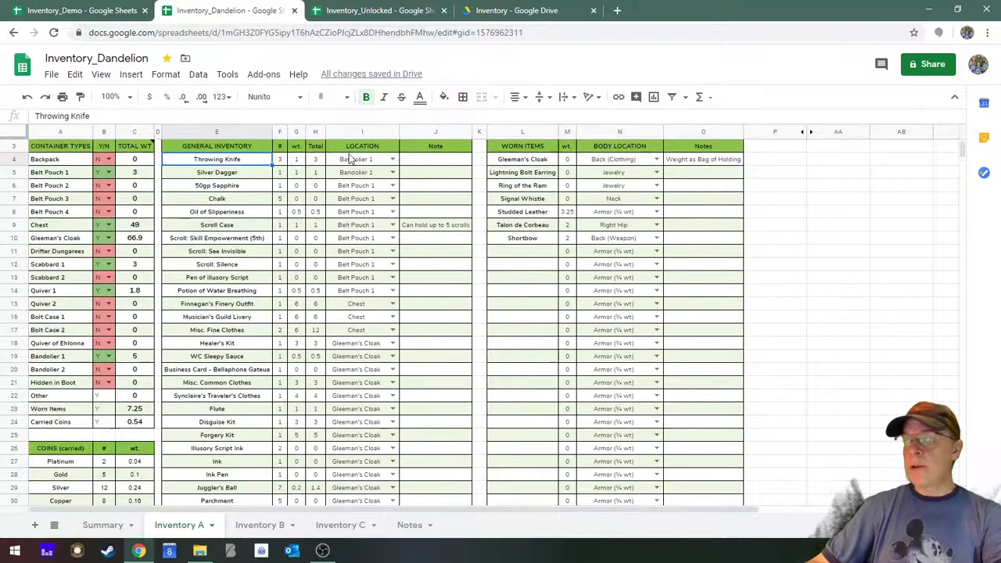
scroll(363, 200, "down", 1)
scroll(360, 209, "up", 2)
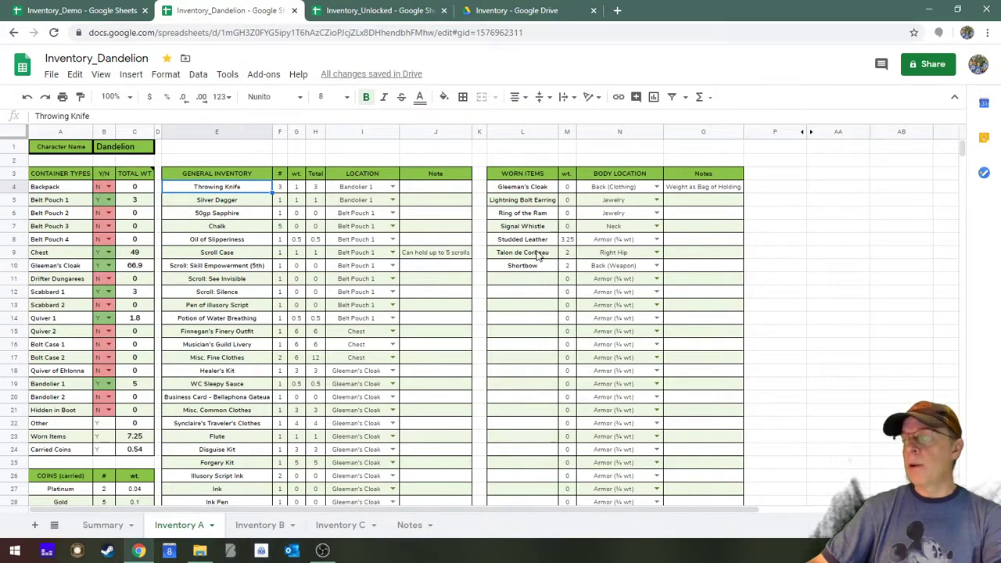
left_click(225, 322)
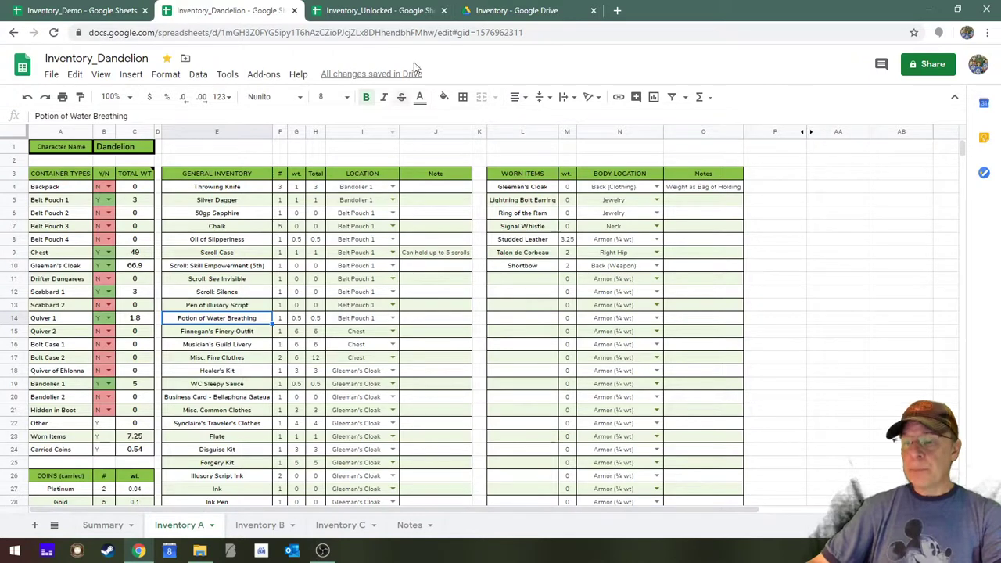
Switch to the Inventory_Unlocked spreadsheet and examine the Macro Magic Area on its Summary sheet
left_click(408, 11)
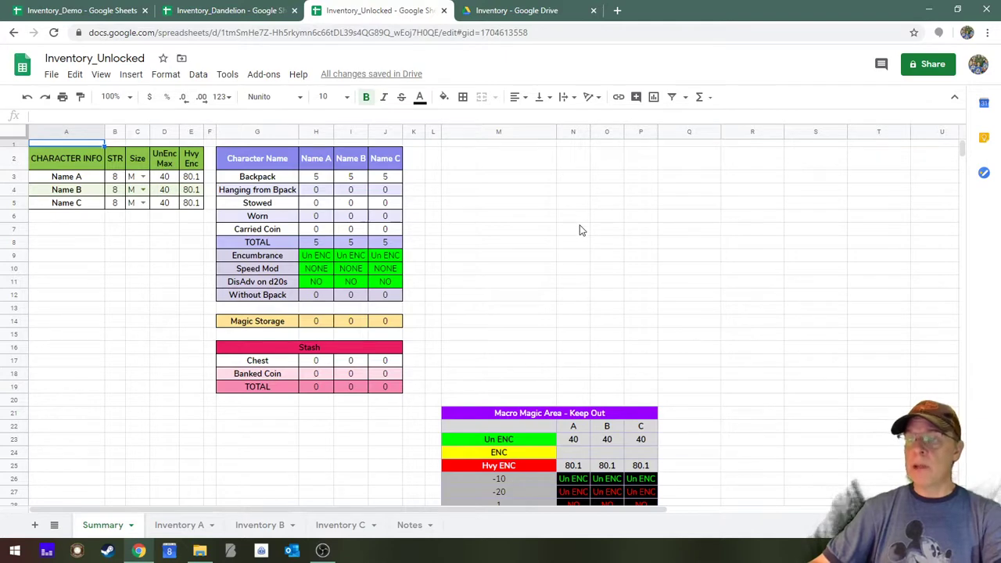
scroll(579, 220, "down", 1)
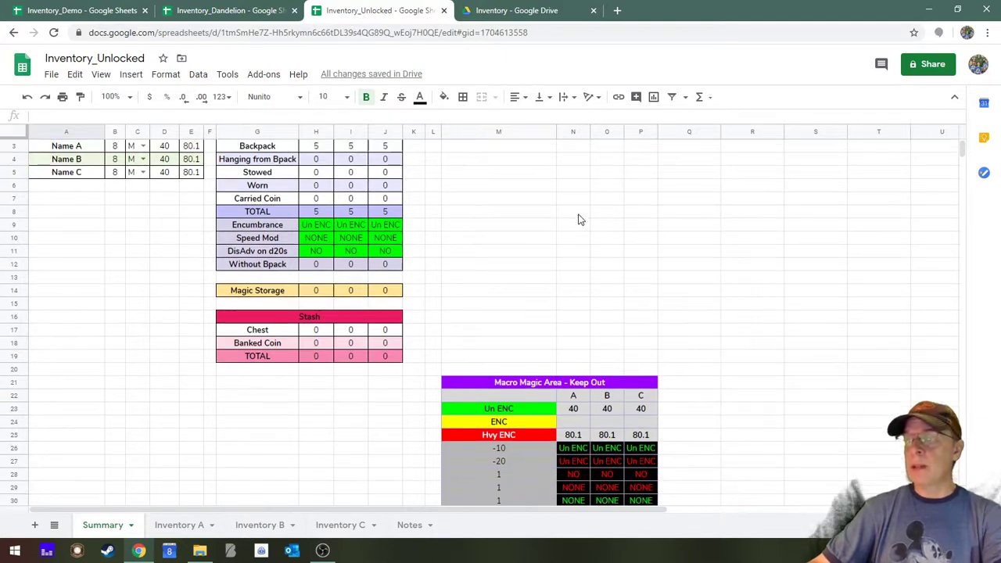
scroll(552, 230, "down", 2)
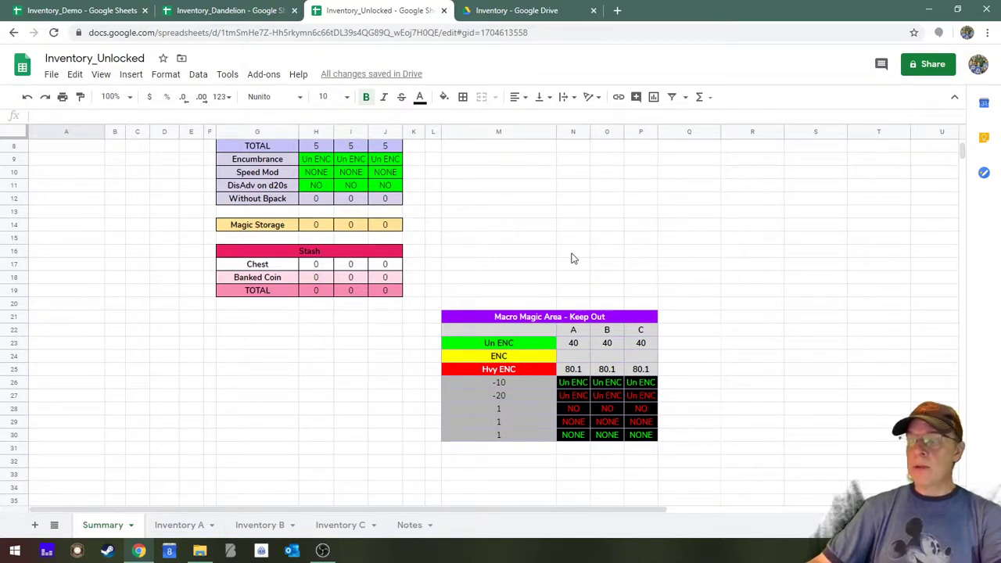
scroll(571, 257, "up", 3)
Look over the blank Inventory A sheet of Inventory_Unlocked and return to its Summary sheet
left_click(195, 524)
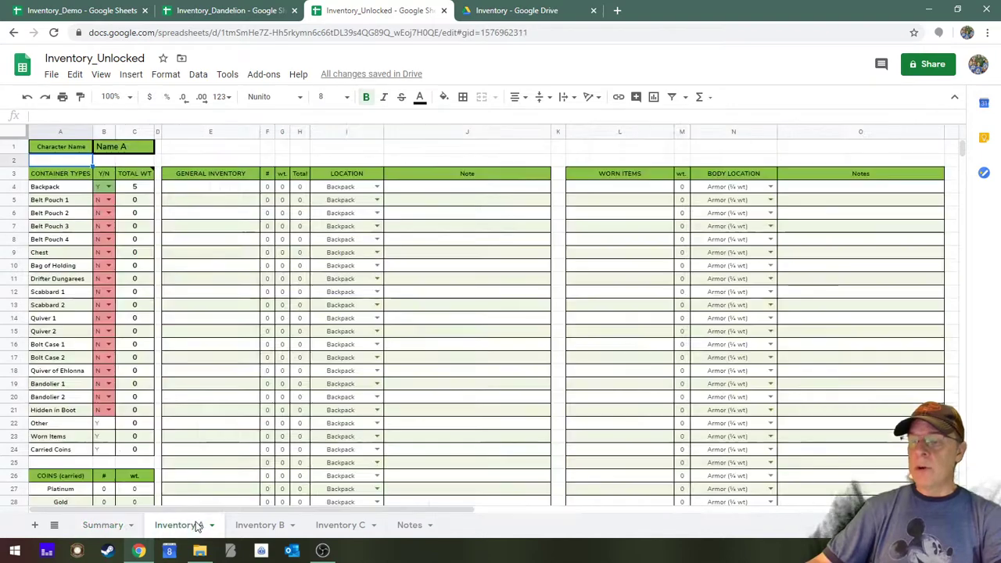
left_click_drag(224, 510, 194, 523)
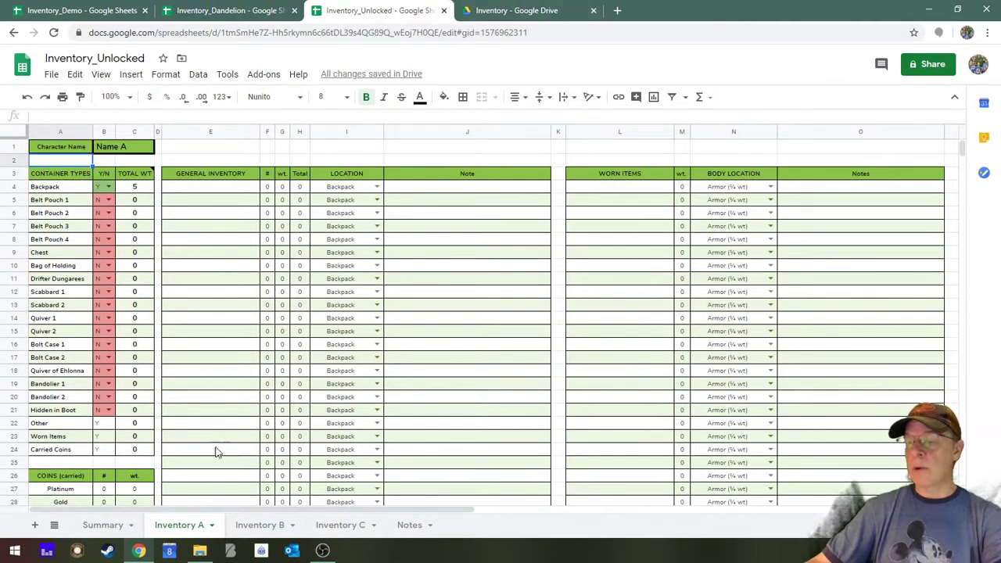
left_click_drag(240, 511, 214, 495)
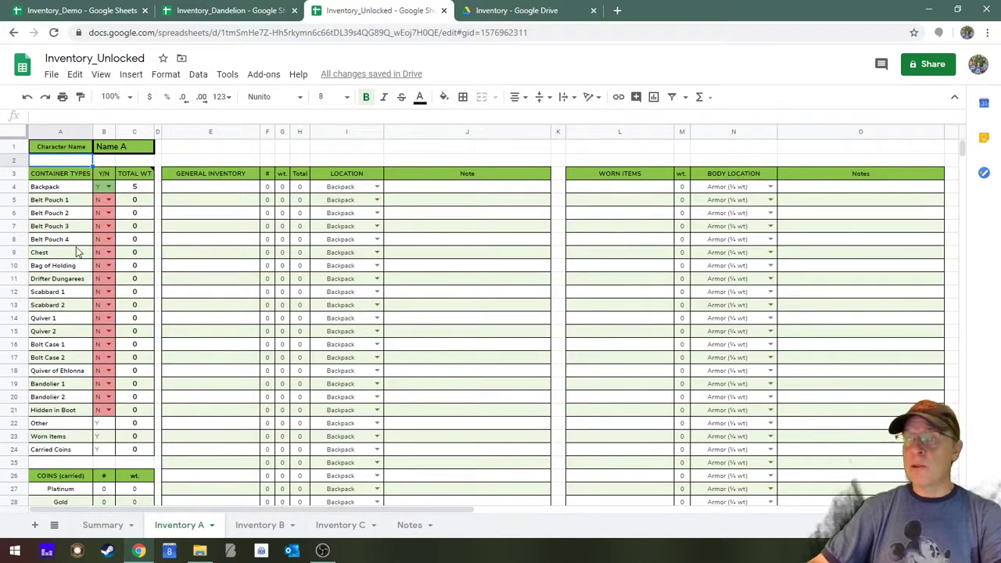
left_click(104, 525)
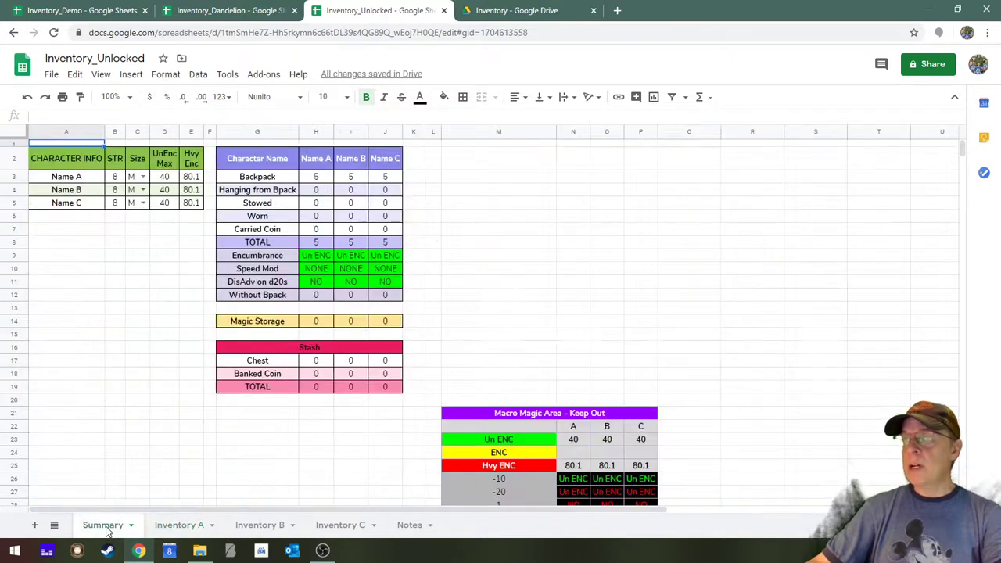